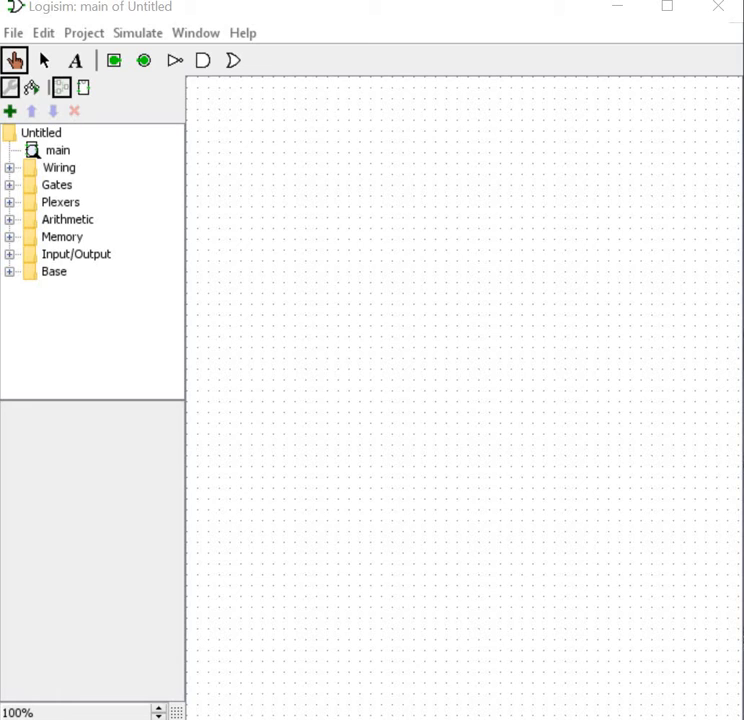
left_click(13, 33)
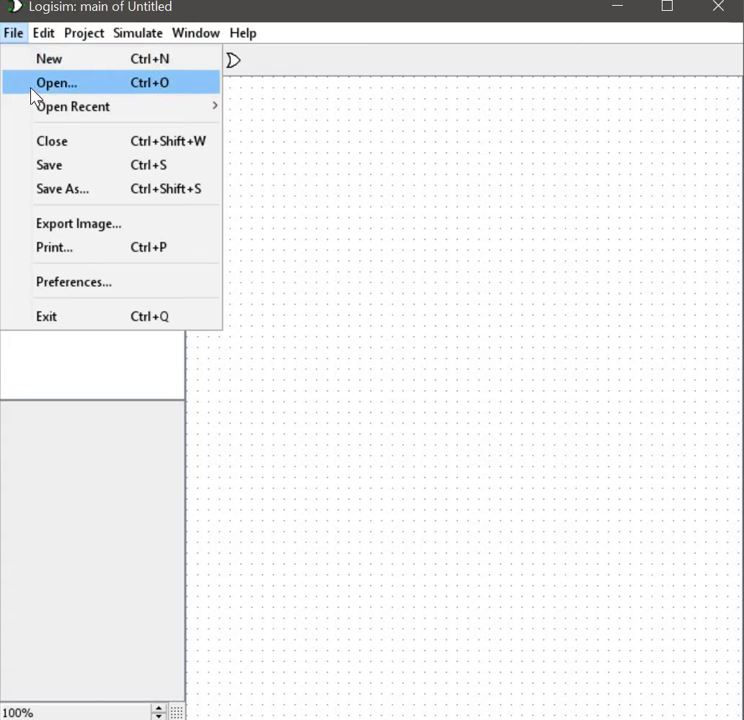
left_click(45, 60)
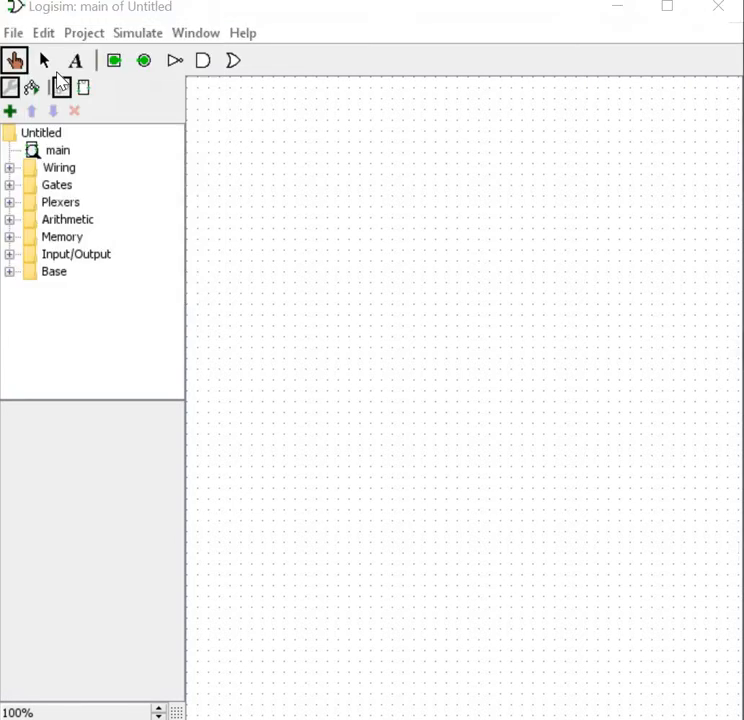
left_click_drag(175, 20, 88, 33)
left_click(607, 37)
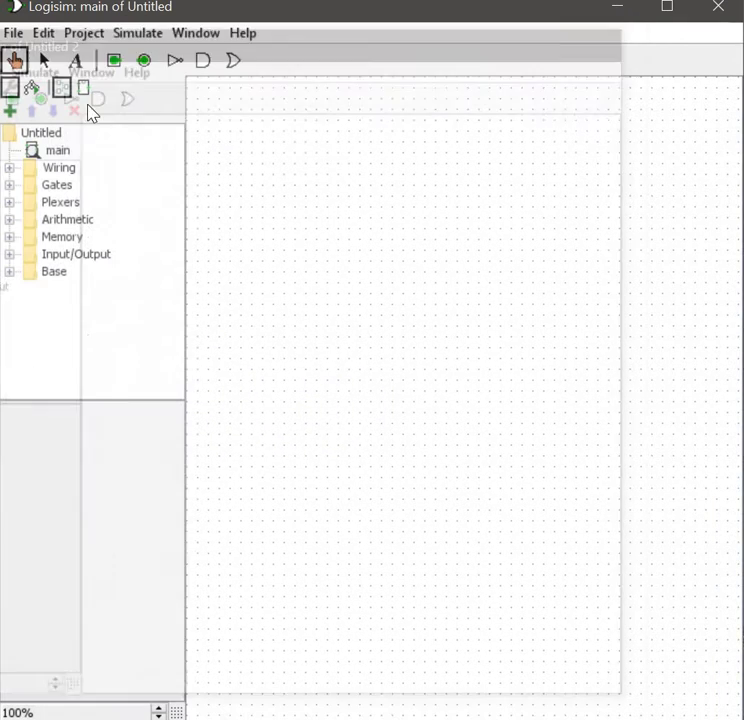
Step: Browse the File, Project, Simulate and Window menus to review the available commands
left_click(13, 36)
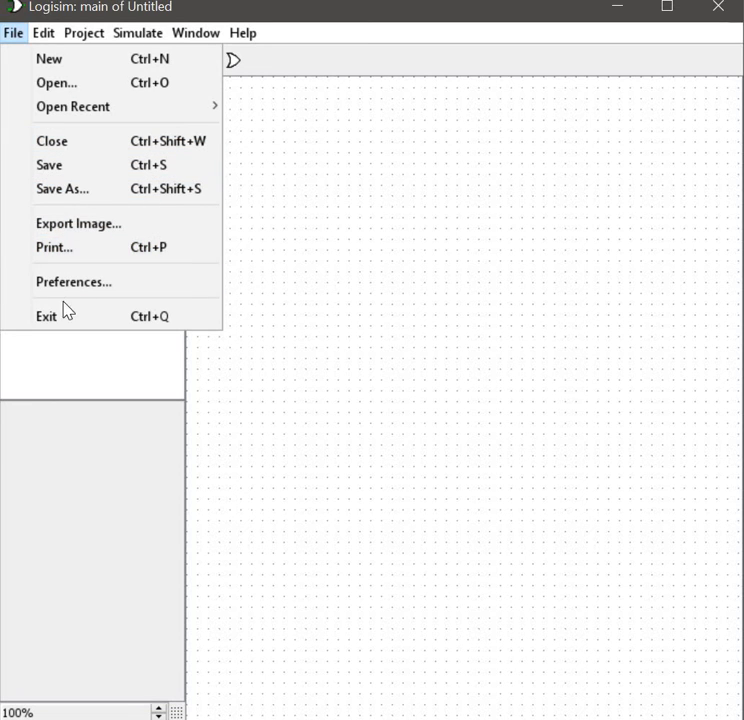
mouse_move(42, 38)
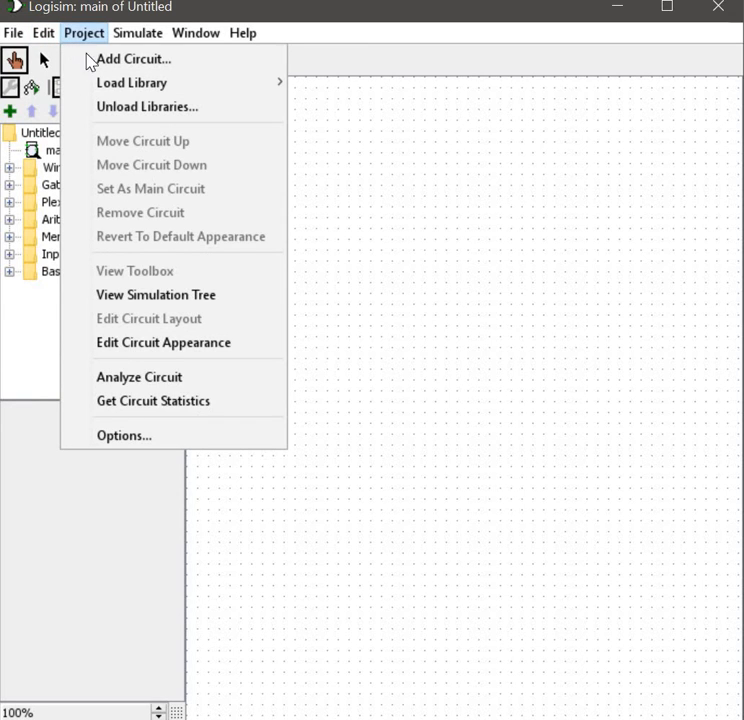
mouse_move(112, 93)
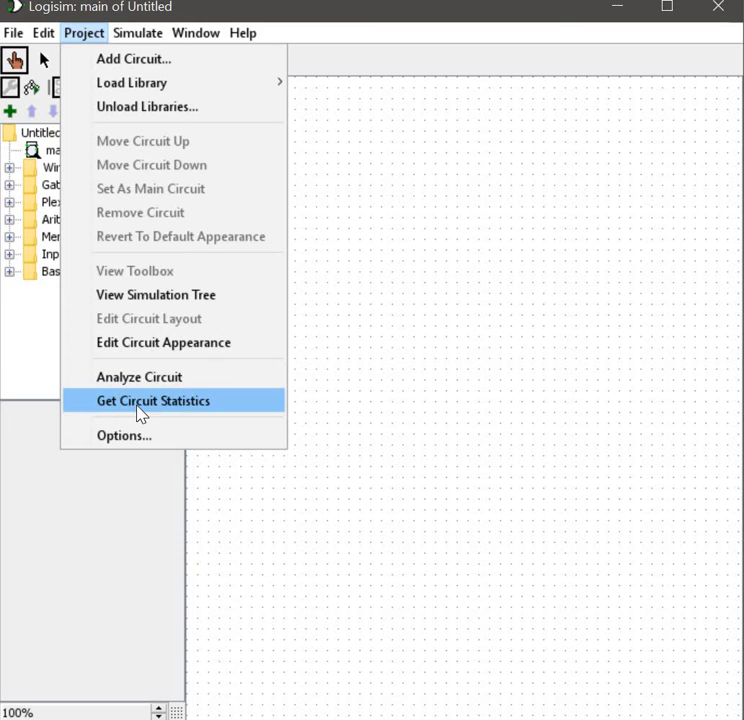
left_click(136, 57)
left_click(492, 306)
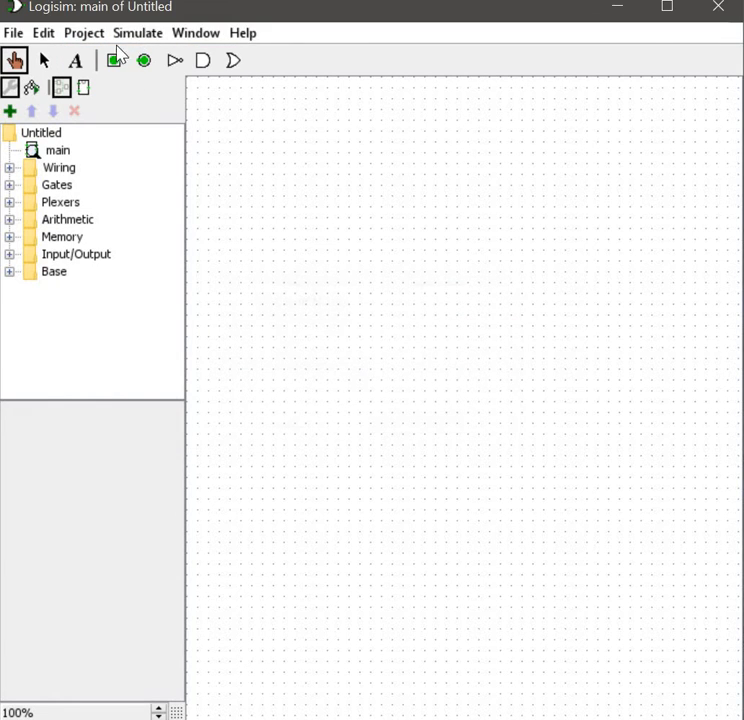
left_click(137, 33)
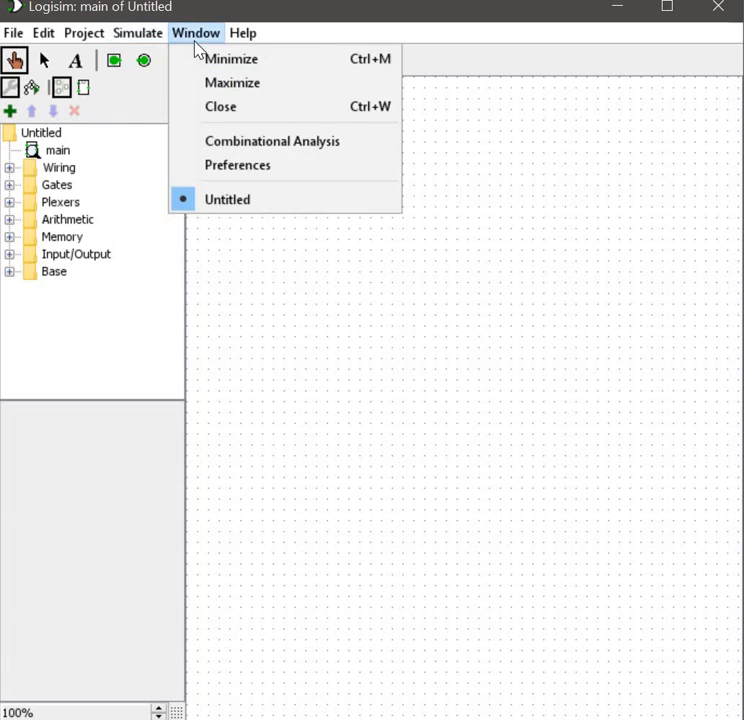
left_click(201, 45)
left_click(205, 37)
left_click(226, 38)
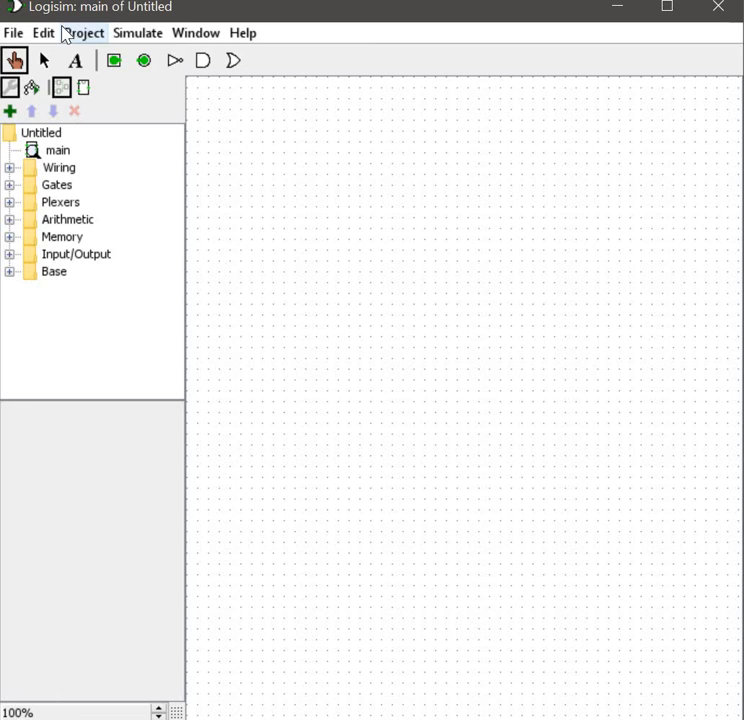
Step: Expand the Wiring library and step through its components, from Splitter to Bit Extender, to view their attributes
left_click(10, 168)
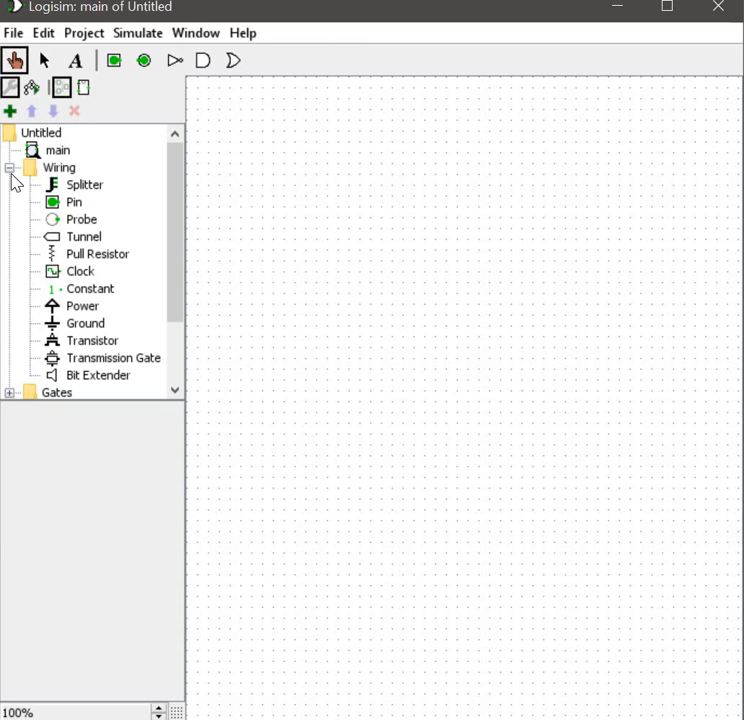
left_click(90, 188)
key("Down")
key("Down")
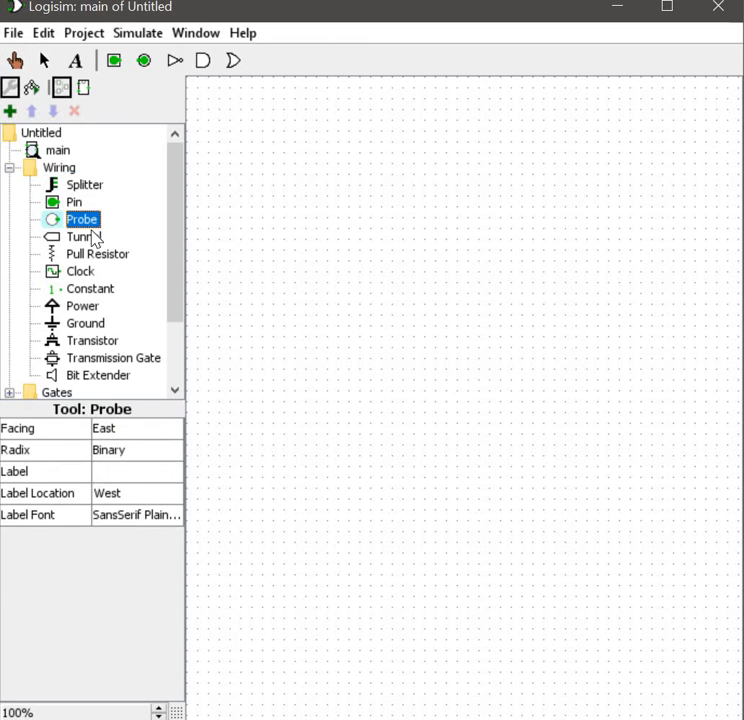
key("Down")
key("Down")
key("Down")
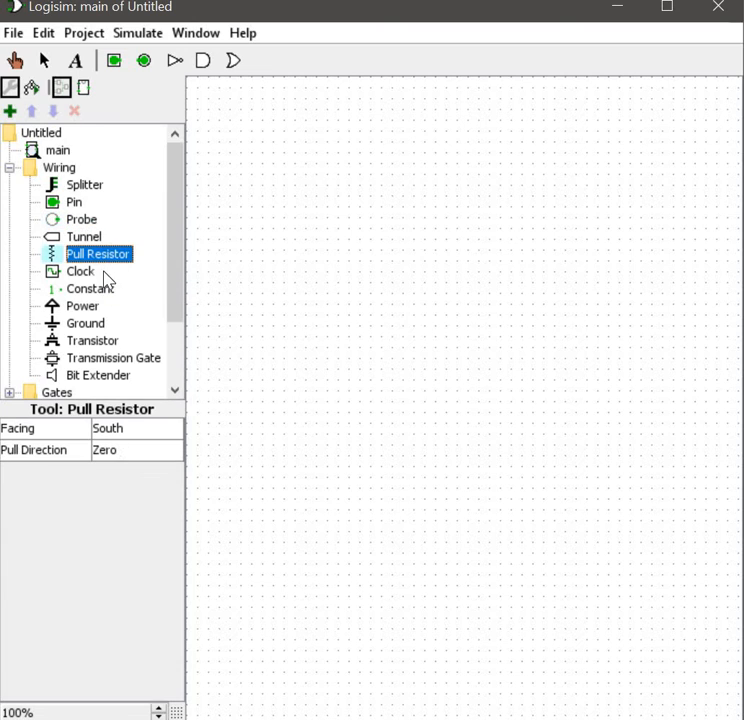
key("Down")
key("Down")
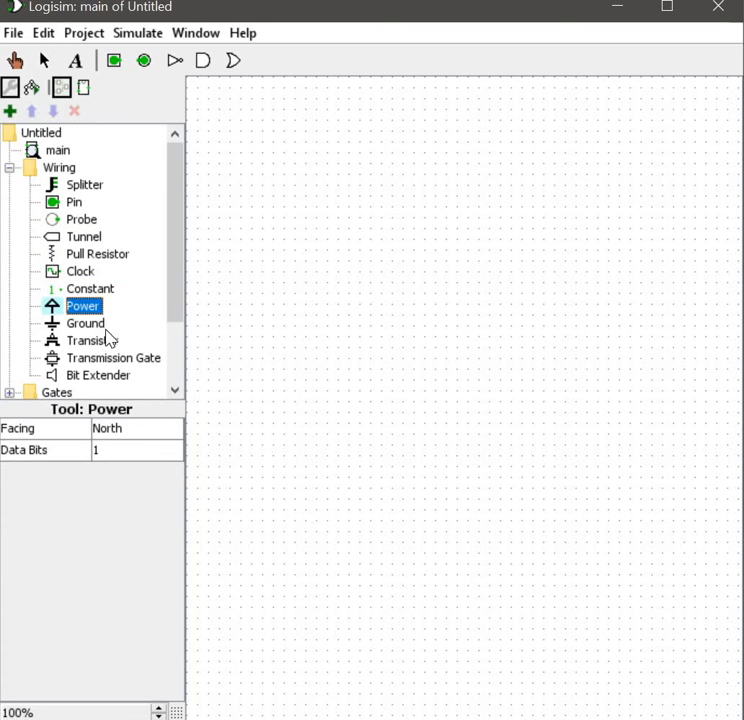
left_click(110, 340)
key("Up")
key("Down")
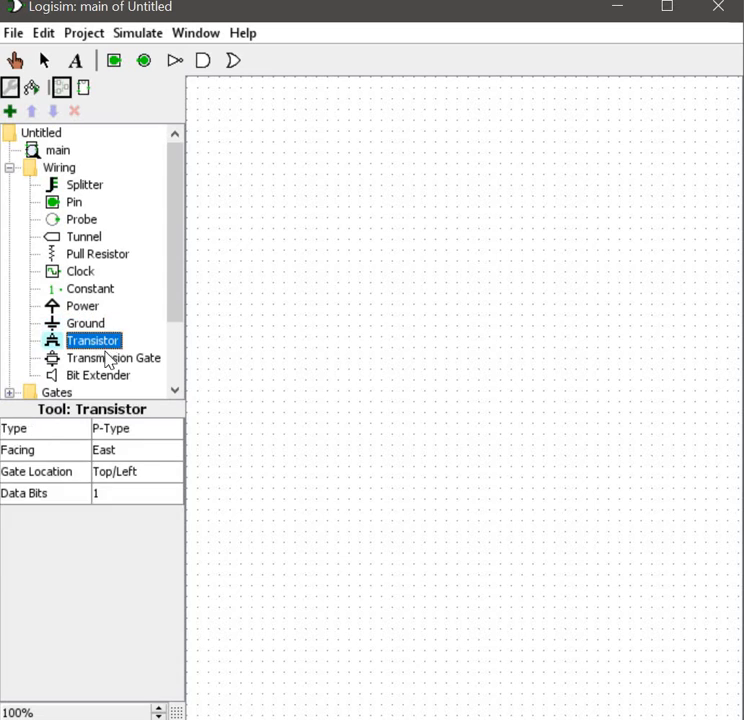
key("Down")
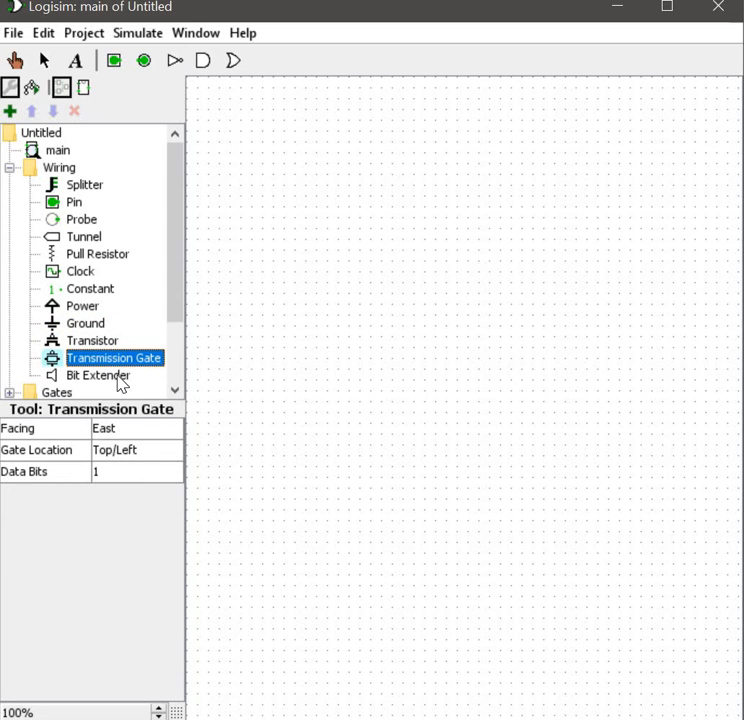
key("Down")
Step: Expand the Gates library and inspect gate components such as Buffer, Odd Parity, Even Parity and Controlled Inverter
scroll(23, 310, "down", 2)
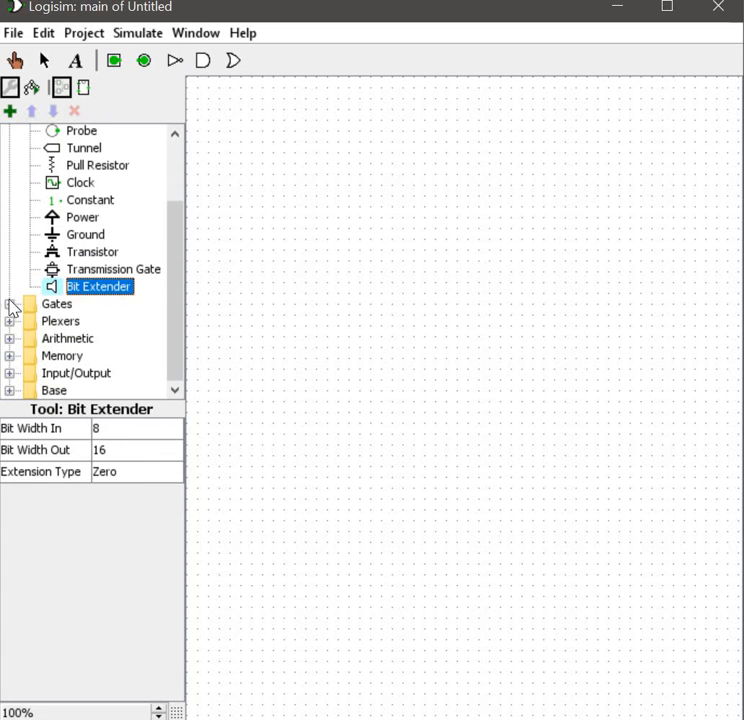
left_click(9, 304)
scroll(103, 257, "down", 2)
scroll(90, 245, "up", 2)
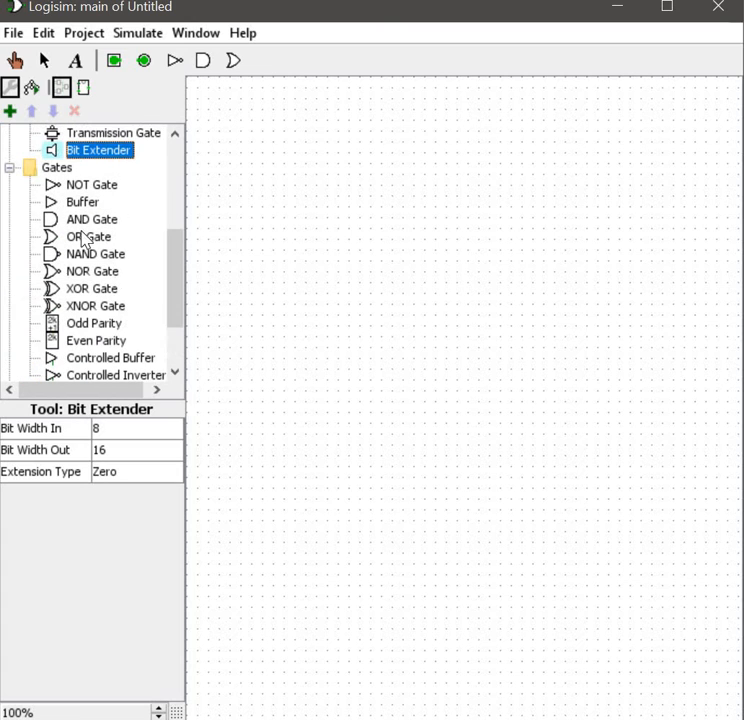
left_click(82, 204)
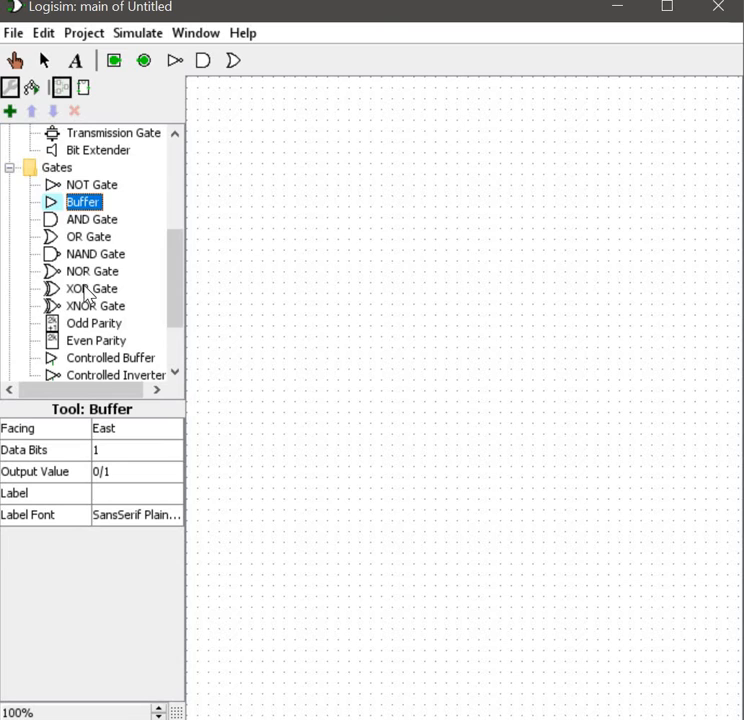
scroll(90, 298, "down", 1)
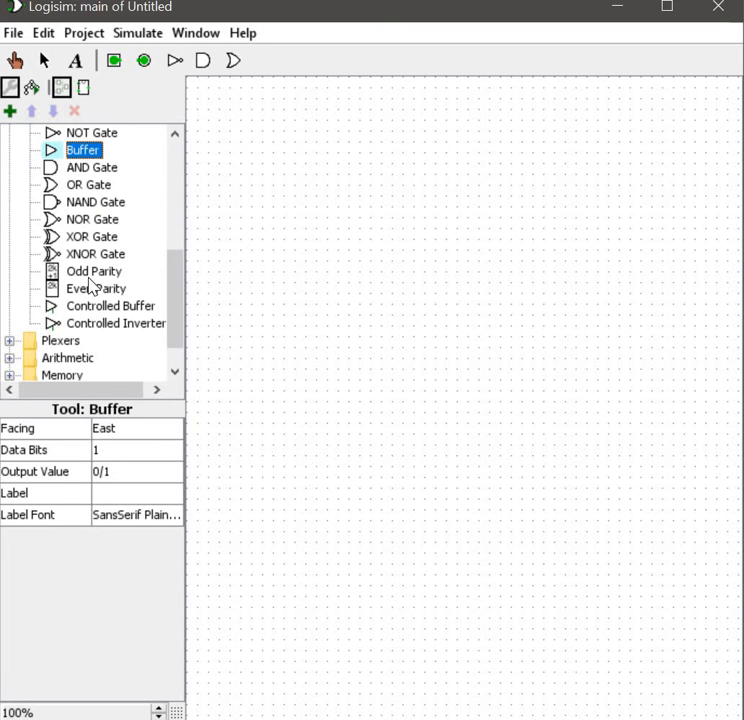
left_click(89, 277)
left_click(95, 289)
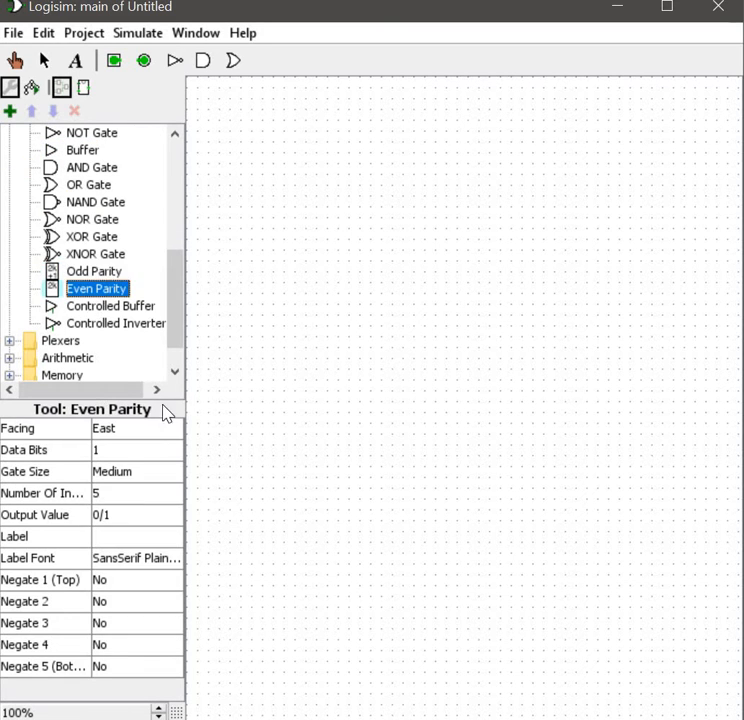
left_click(96, 330)
scroll(105, 355, "down", 1)
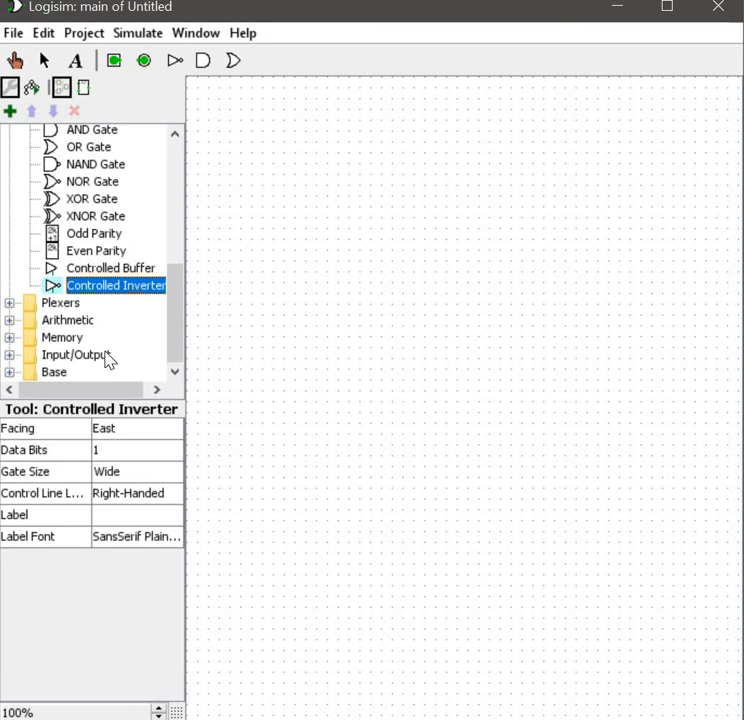
Step: Expand the Plexers library and inspect Multiplexer, Demultiplexer, Decoder, Priority Encoder and Bit Selector
double_click(30, 304)
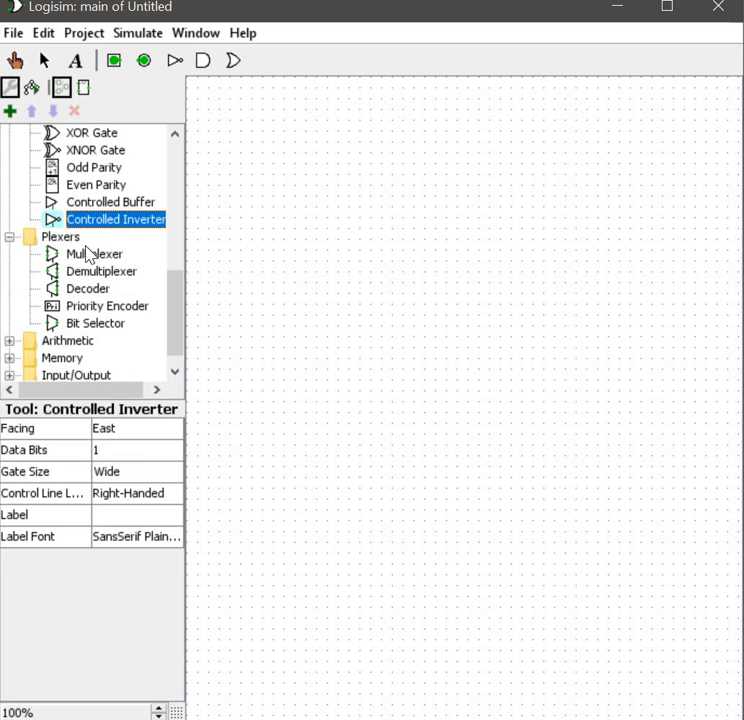
left_click(90, 257)
left_click(100, 271)
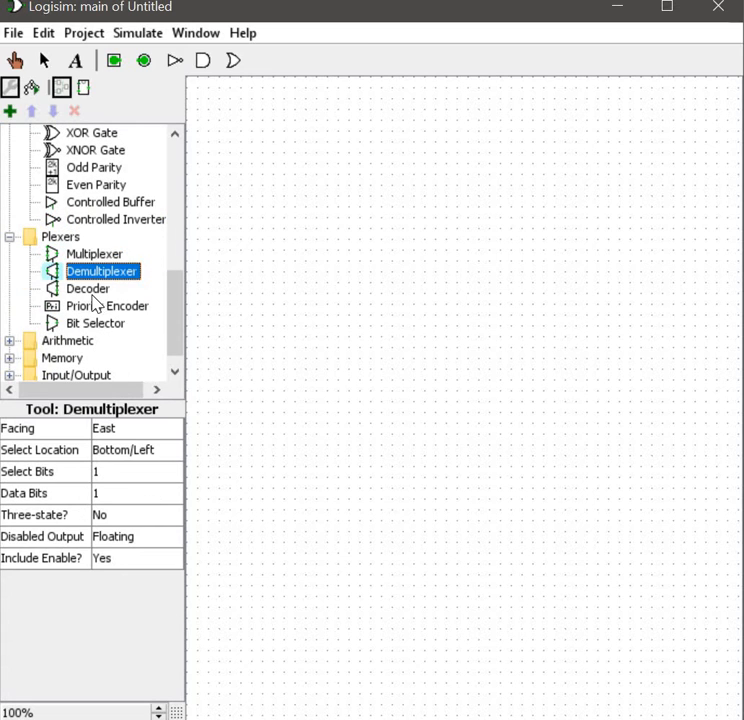
left_click(92, 289)
left_click(100, 308)
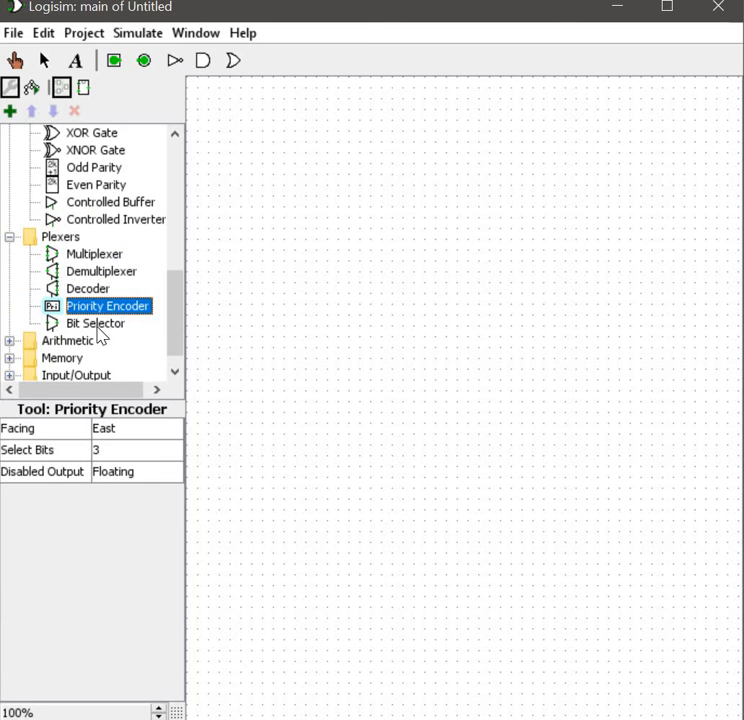
left_click(98, 326)
scroll(100, 340, "down", 1)
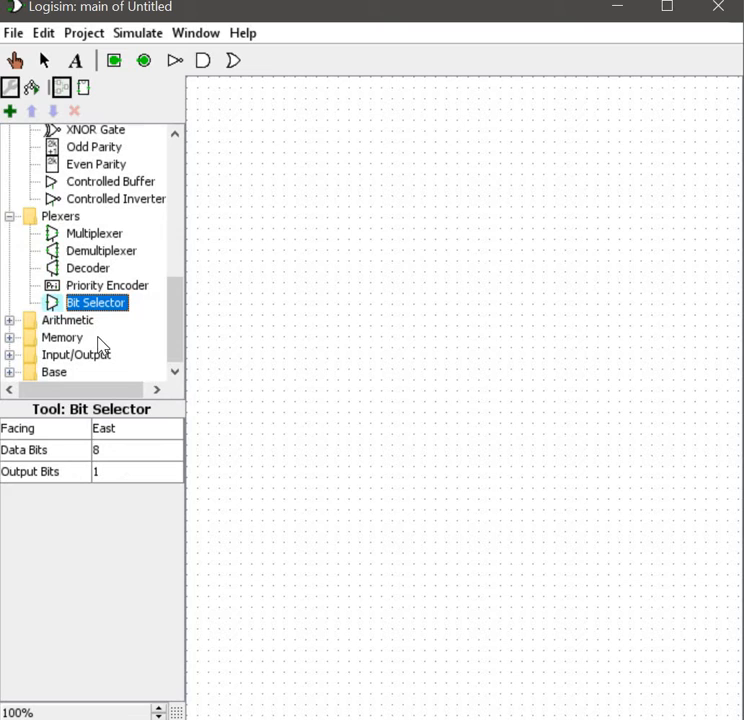
Step: Expand the Arithmetic library and inspect components such as Adder, Divider, Comparator, Bit Adder and Bit Finder
left_click(9, 321)
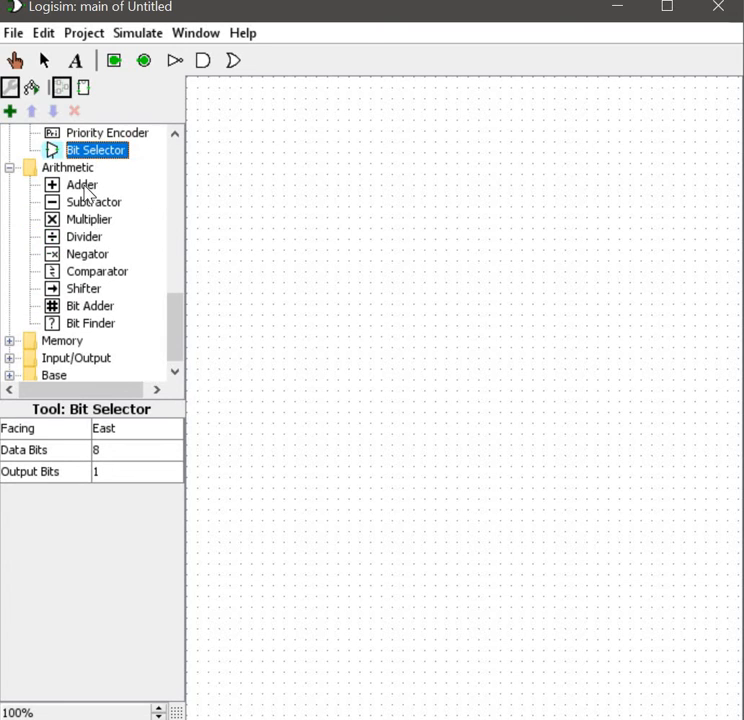
left_click(84, 186)
left_click(84, 203)
left_click(86, 238)
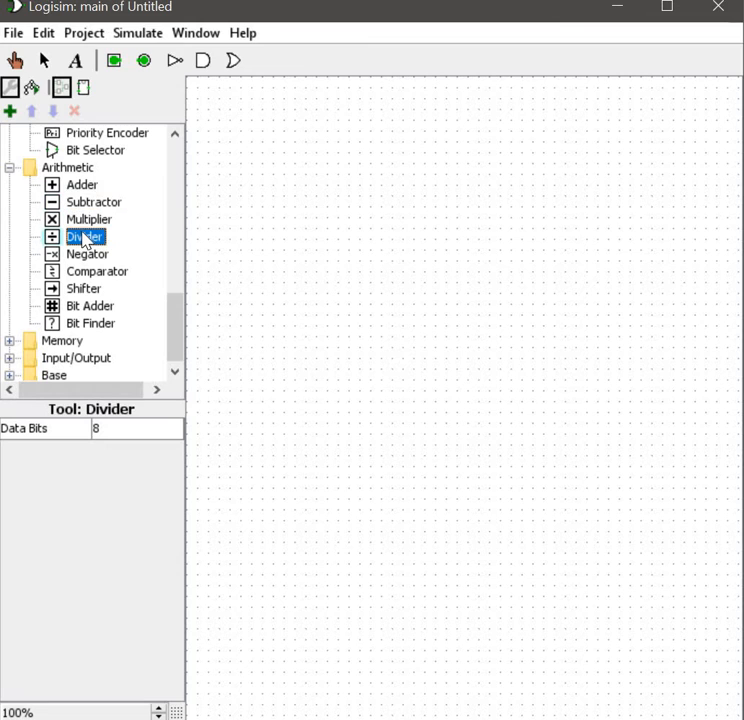
left_click(100, 272)
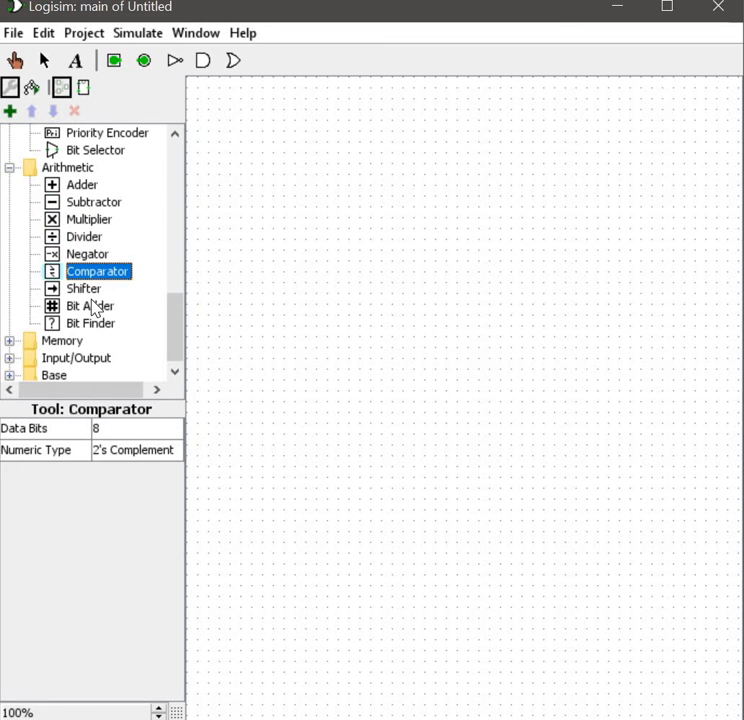
left_click(104, 311)
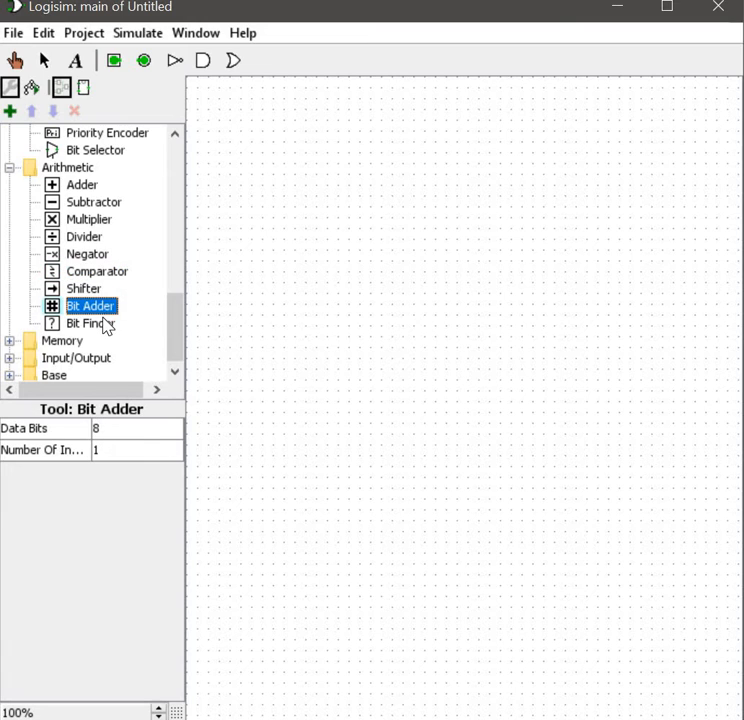
left_click(102, 325)
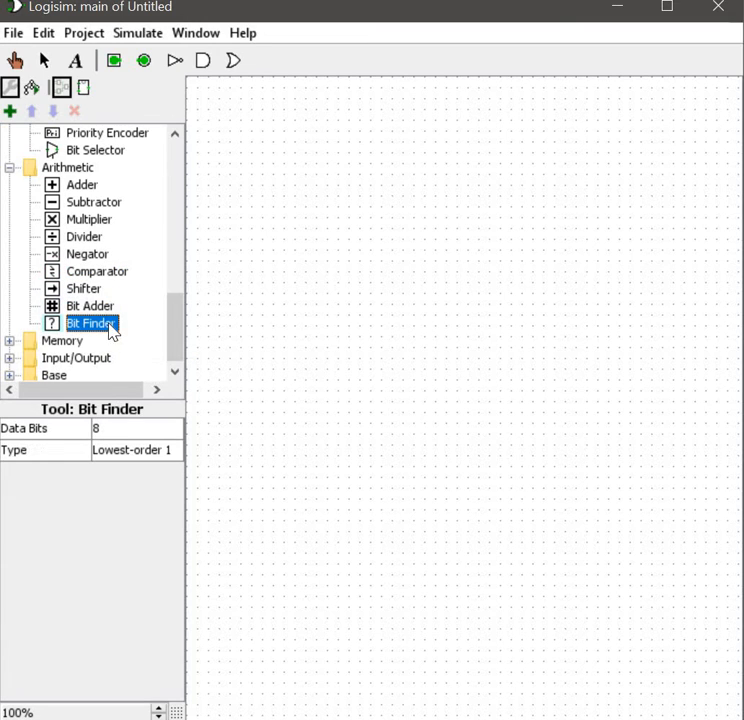
Step: Expand the Memory library and inspect Register, Counter, Shift Register, Random Generator, RAM and ROM
left_click(10, 342)
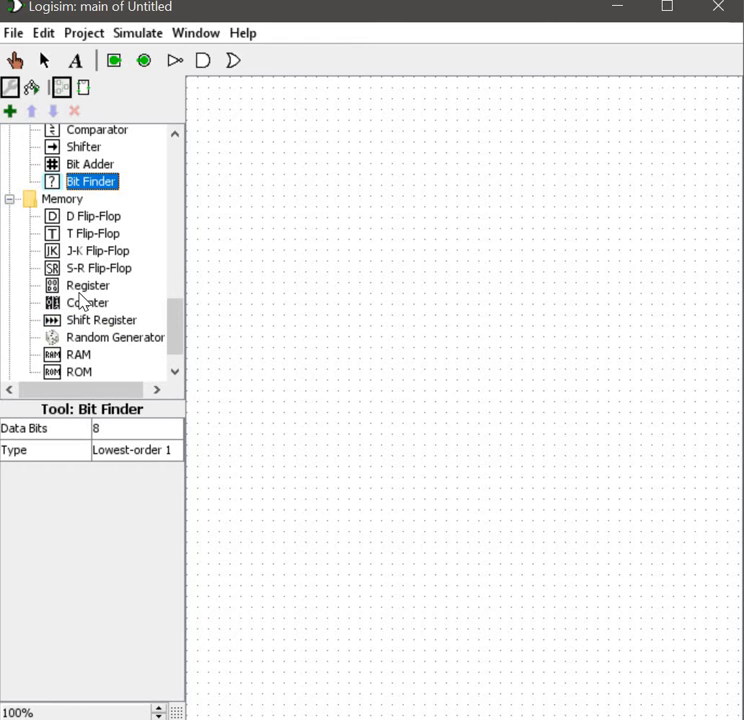
left_click(82, 291)
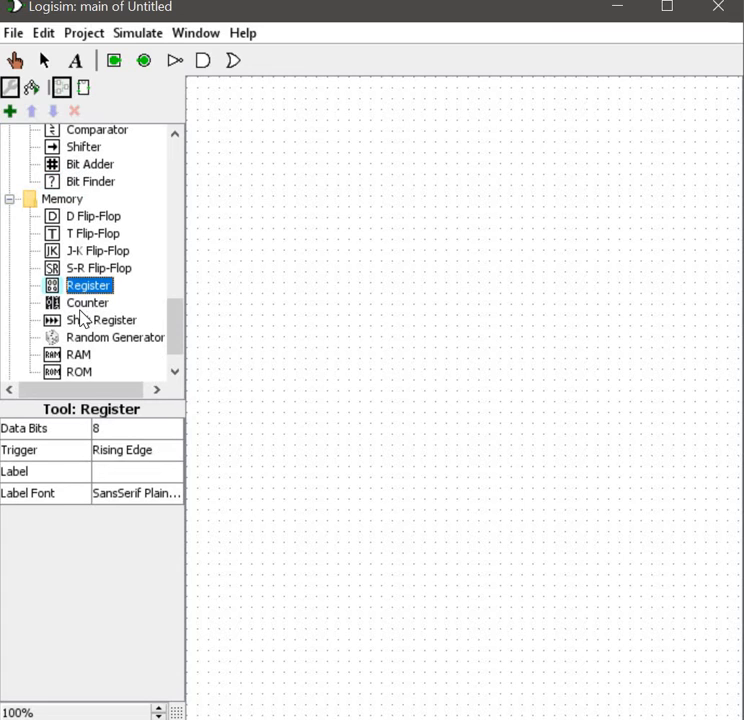
left_click(87, 303)
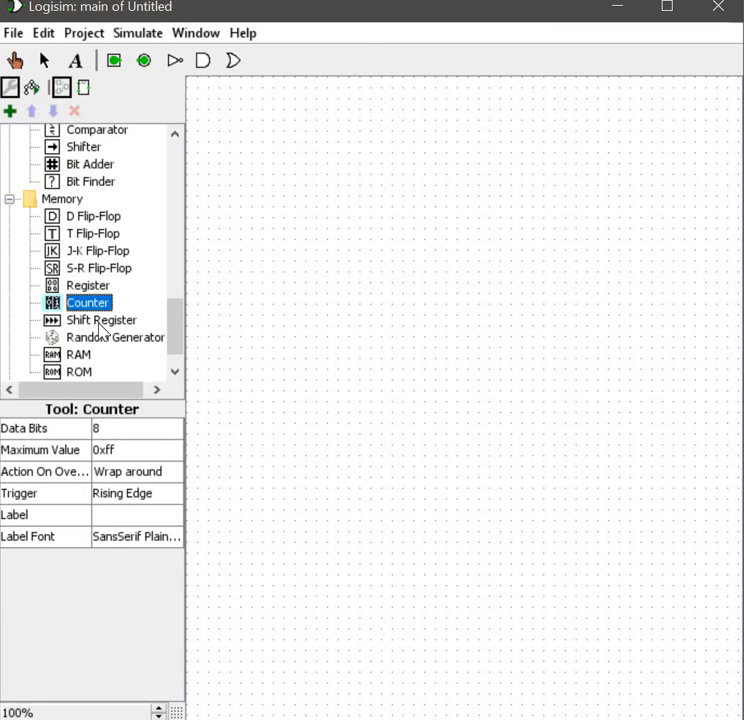
left_click(99, 324)
left_click(101, 342)
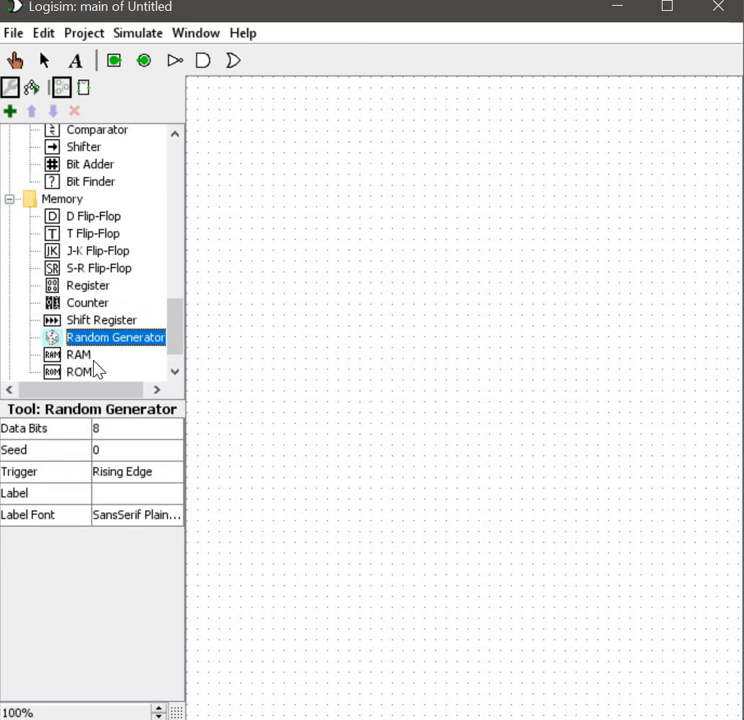
left_click(85, 359)
scroll(90, 350, "down", 1)
left_click(95, 337)
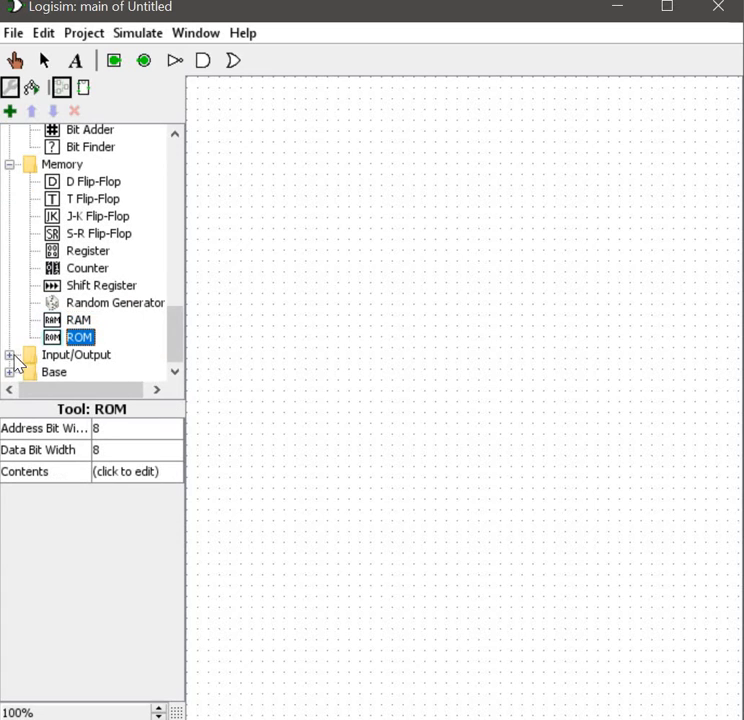
Step: Expand the Input/Output library and inspect Button, Joystick, Keyboard, LED, 7-Segment Display, Hex Digit Display, LED Matrix and TTY
left_click(10, 354)
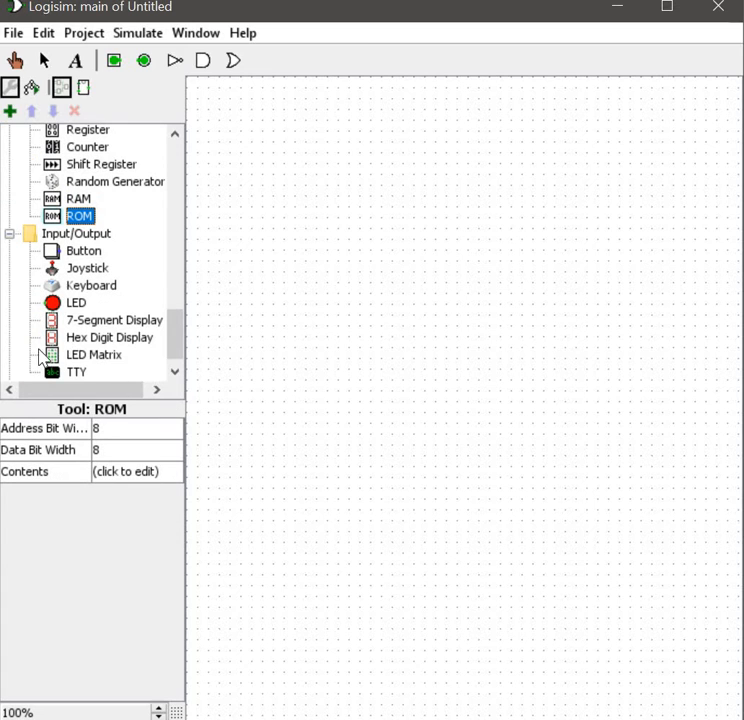
left_click(92, 252)
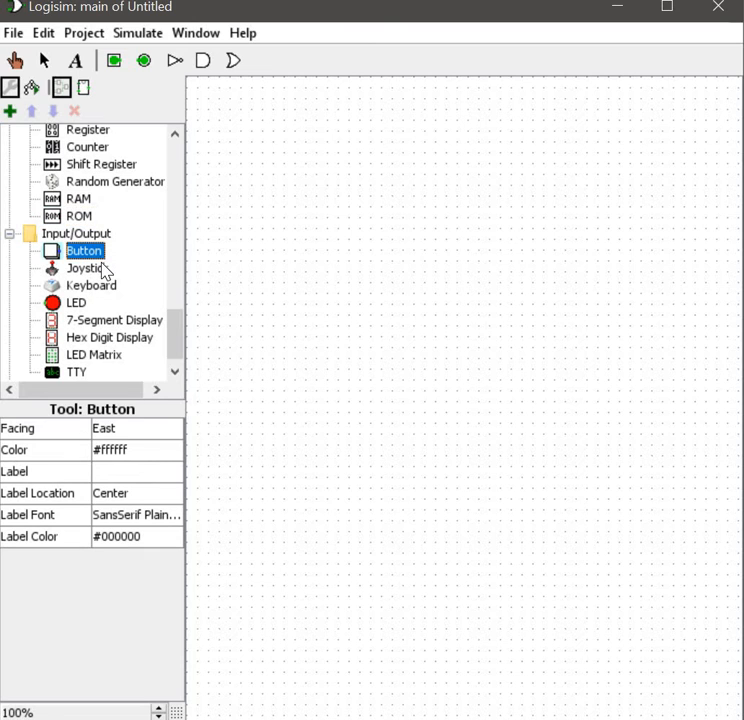
left_click(103, 272)
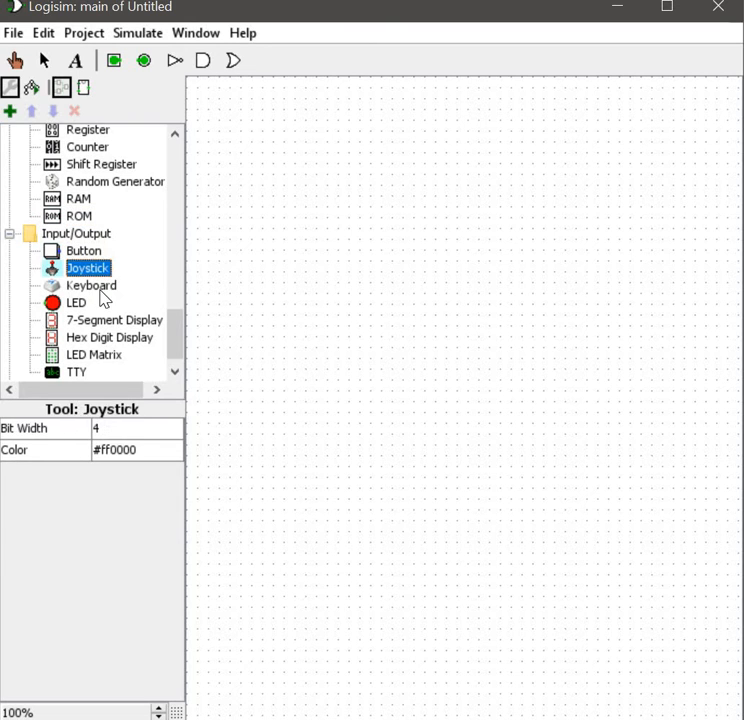
left_click(92, 287)
left_click(80, 303)
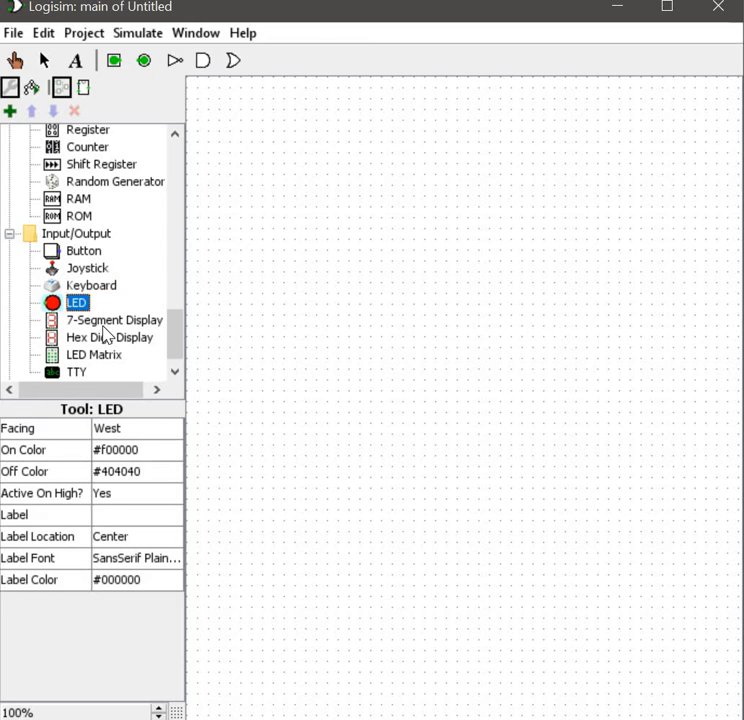
left_click(105, 322)
left_click(105, 340)
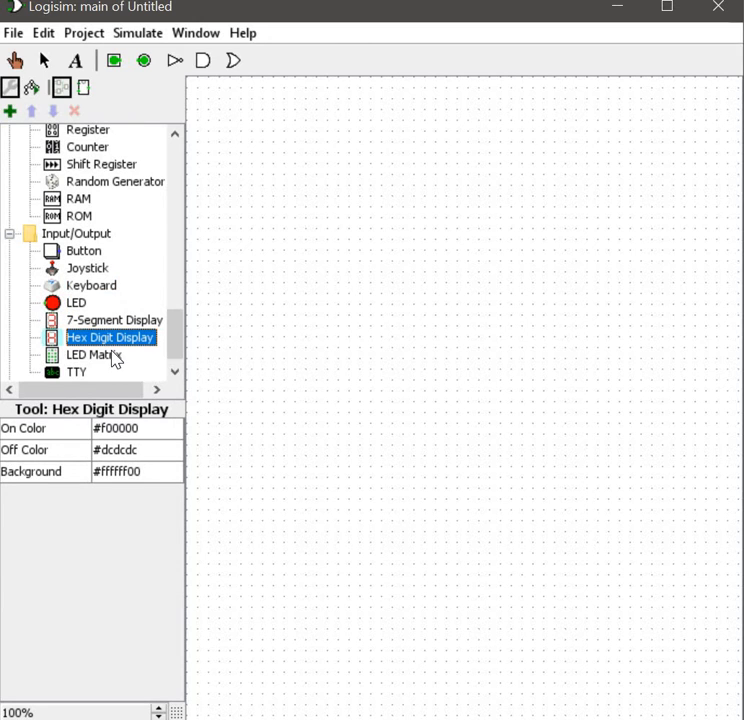
left_click(114, 356)
scroll(113, 372, "down", 1)
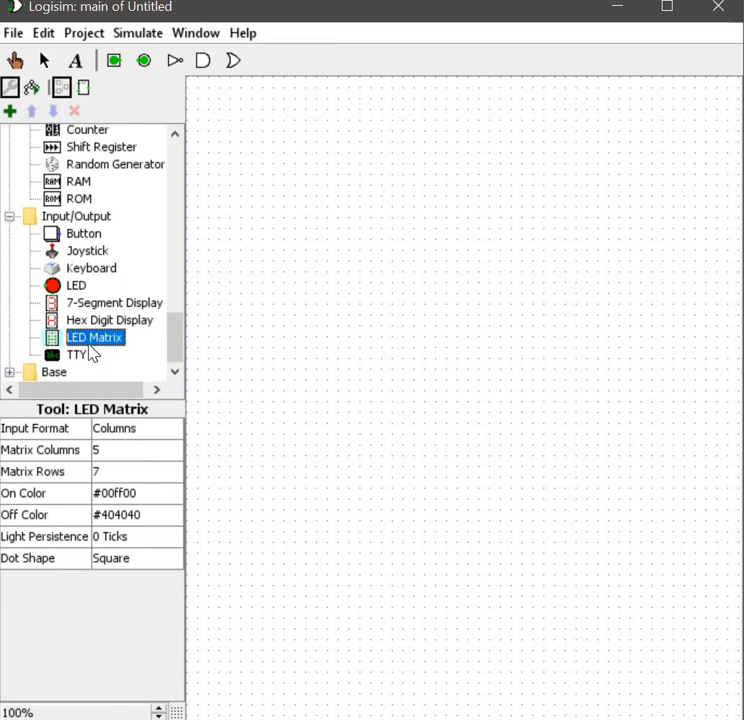
left_click(87, 356)
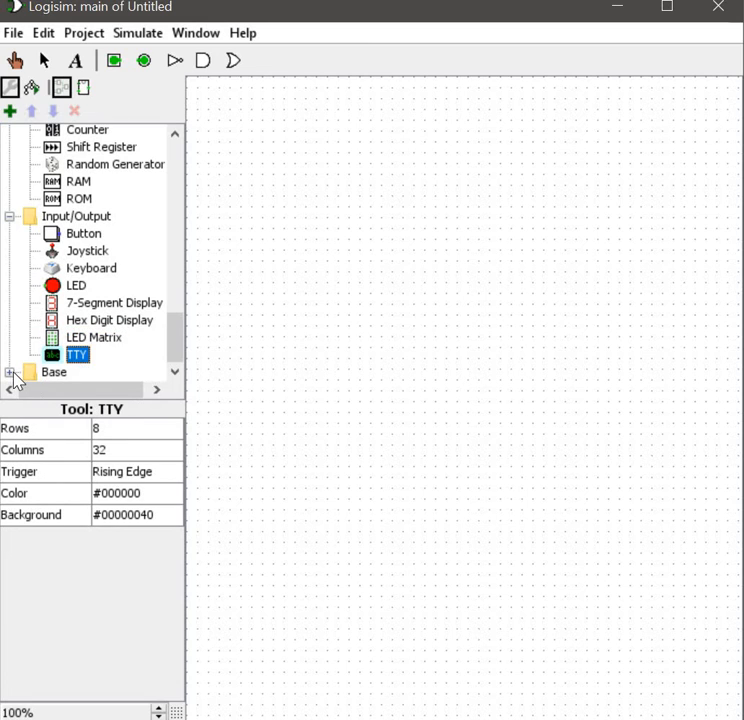
Step: Expand the Base library and inspect the Poke, Edit, Select, Wiring, Text and Menu tools and the Label tool
left_click(10, 373)
left_click(92, 270)
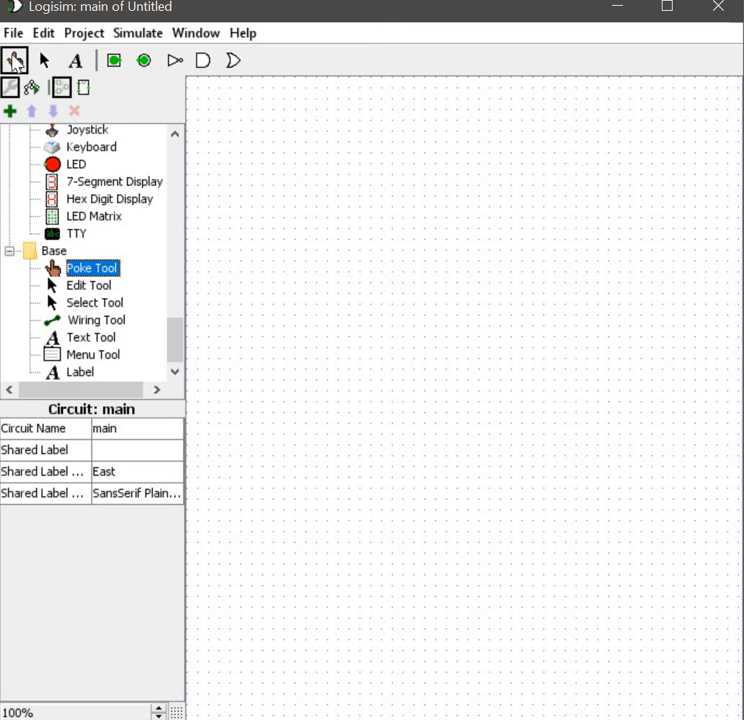
left_click(14, 61)
left_click(88, 286)
left_click(95, 303)
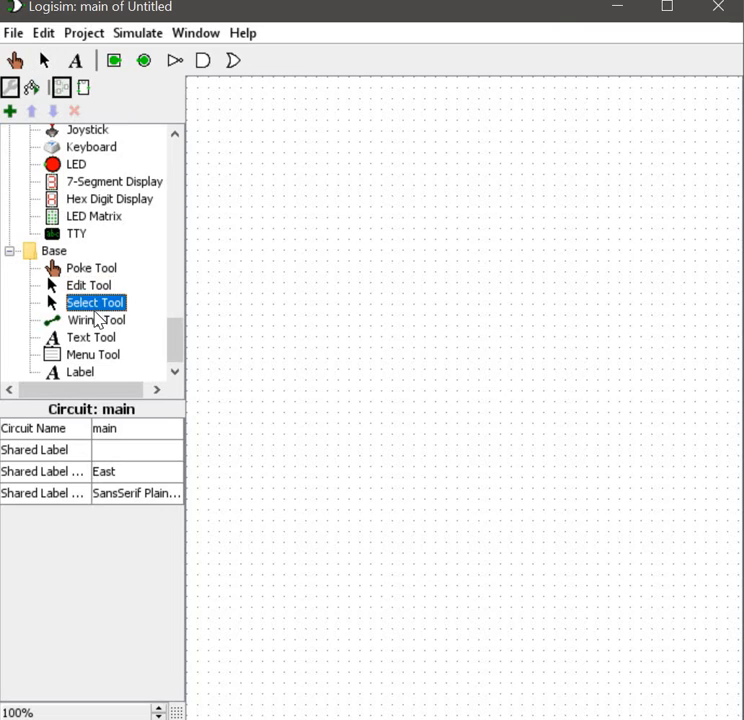
left_click(96, 324)
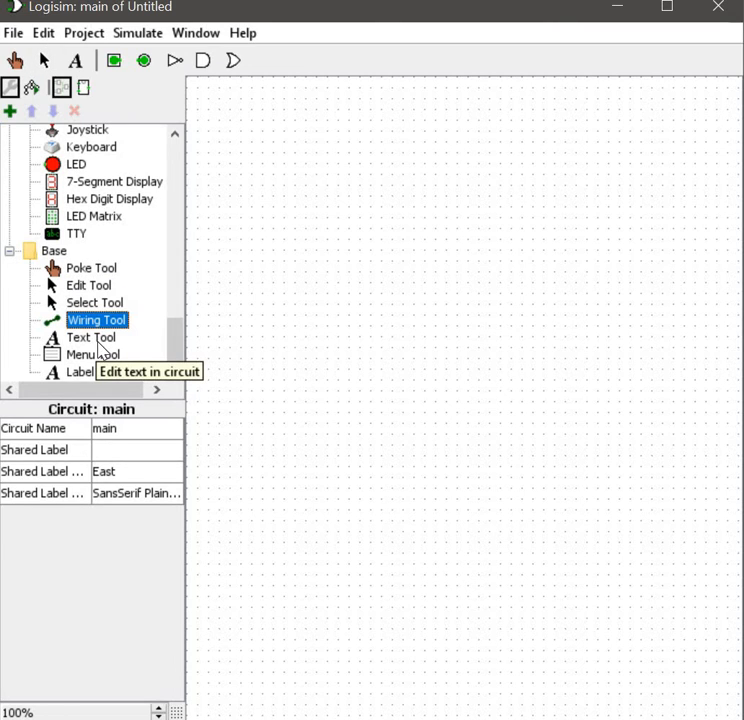
left_click(97, 341)
left_click(94, 356)
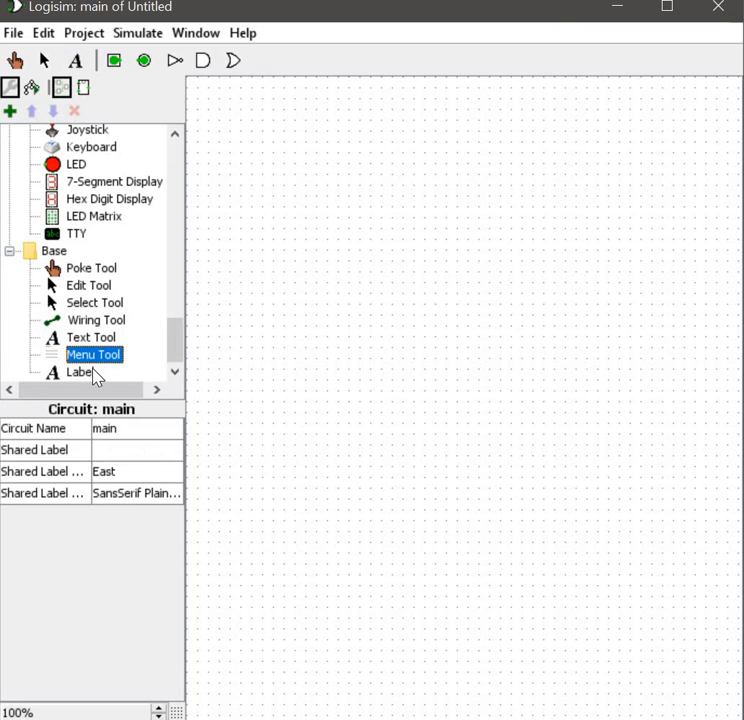
left_click(88, 373)
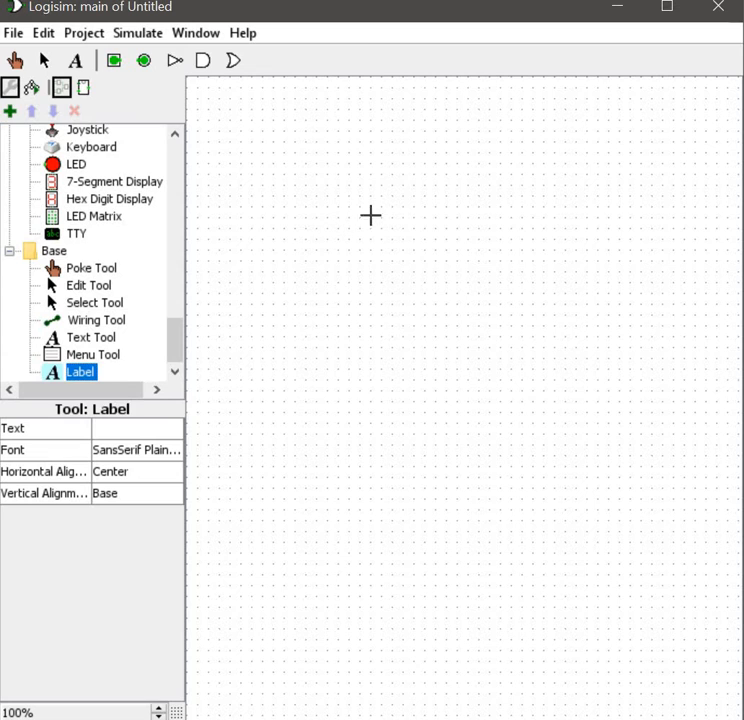
left_click(418, 320)
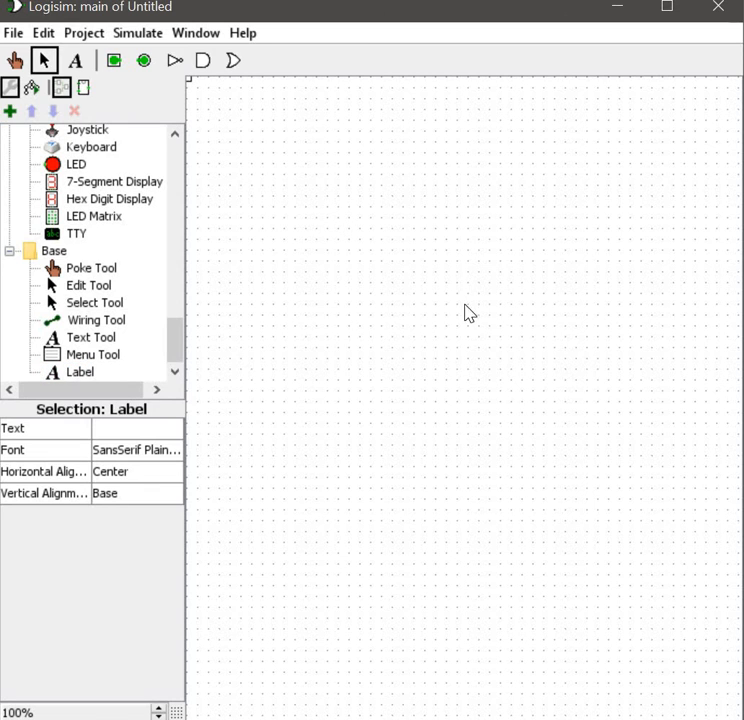
Step: Place an AND gate from the Gates library on the canvas
scroll(155, 328, "up", 7)
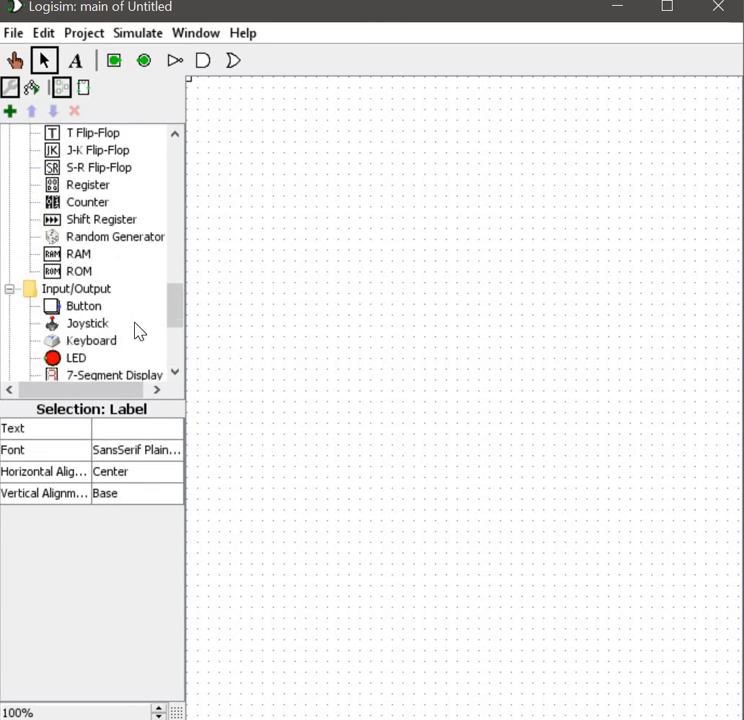
scroll(135, 330, "up", 5)
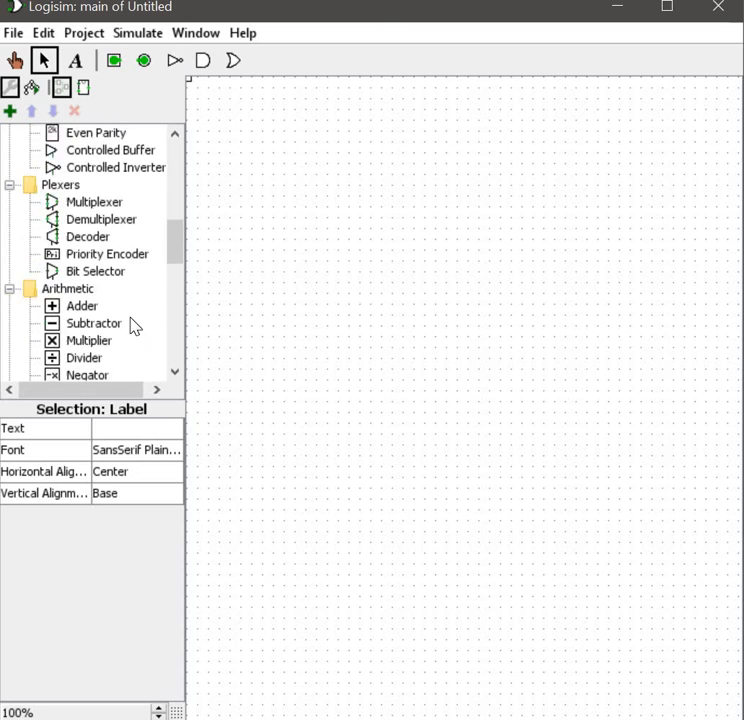
scroll(80, 284, "up", 4)
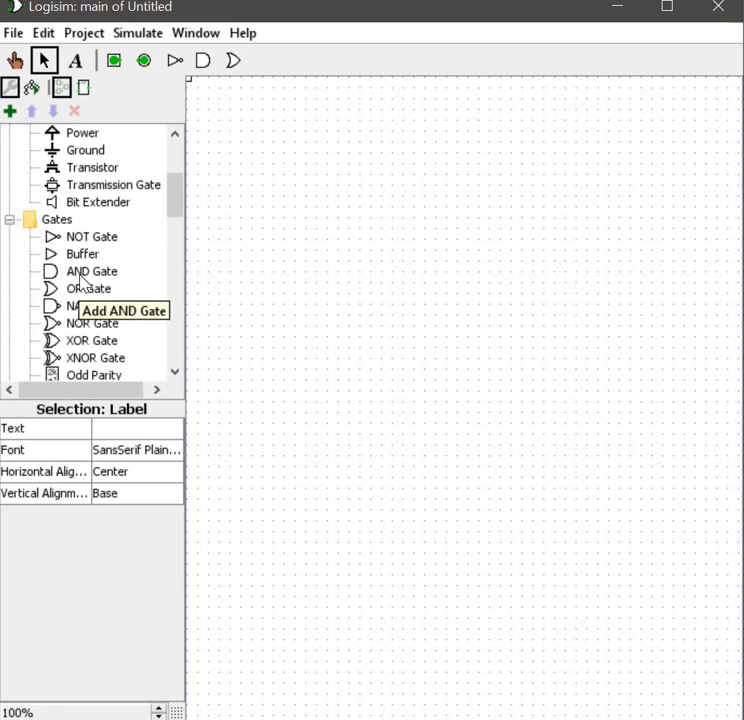
left_click(82, 280)
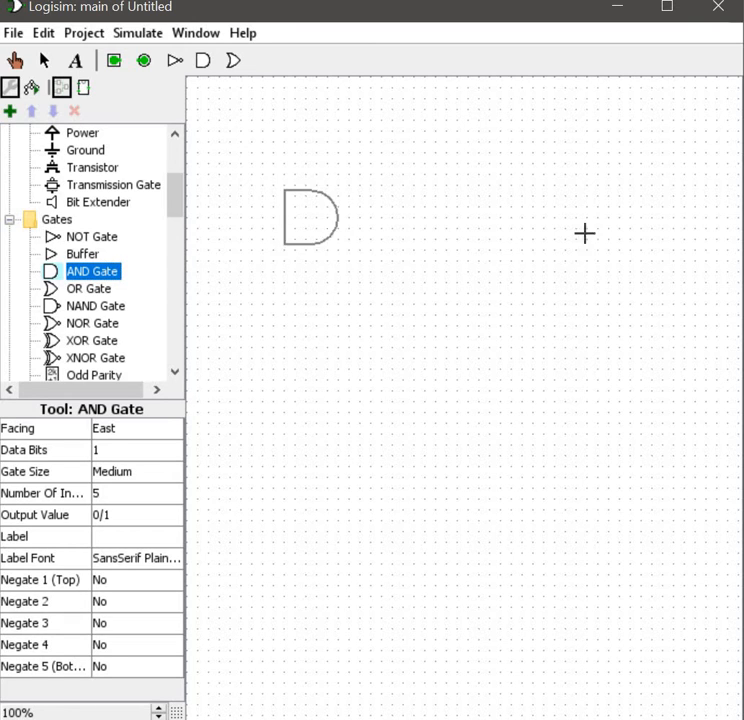
left_click(349, 198)
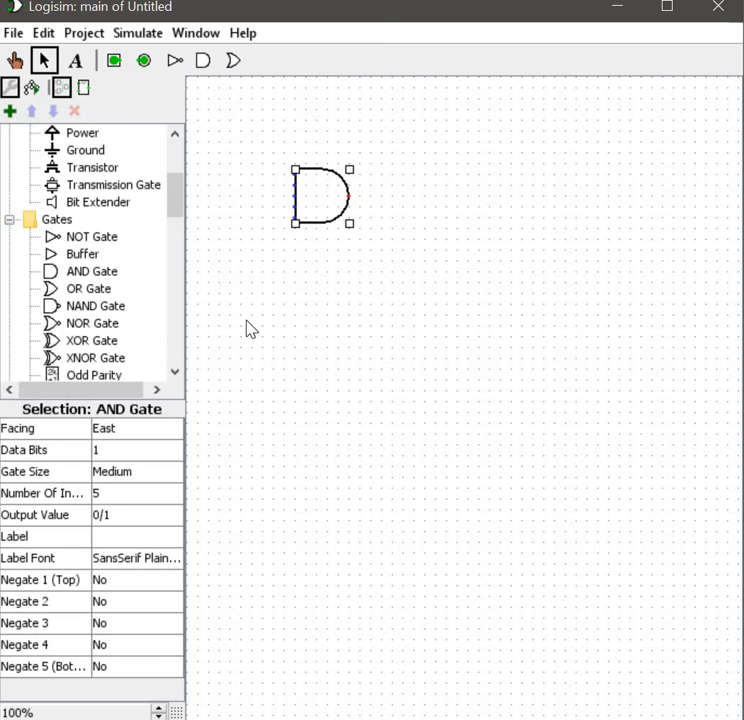
Step: Place a second AND gate below the first one
left_click(84, 272)
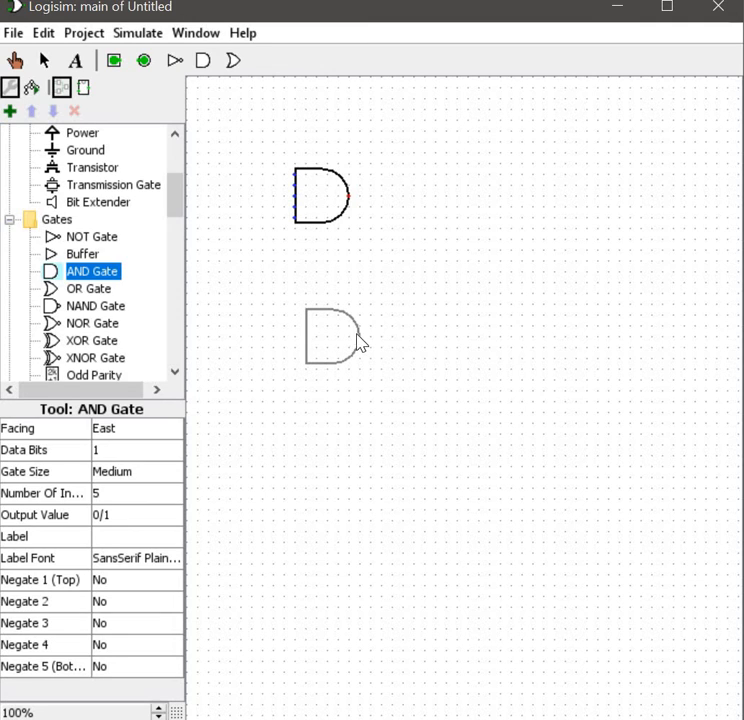
left_click(357, 341)
Step: Turn the first AND gate to face West
left_click(302, 166)
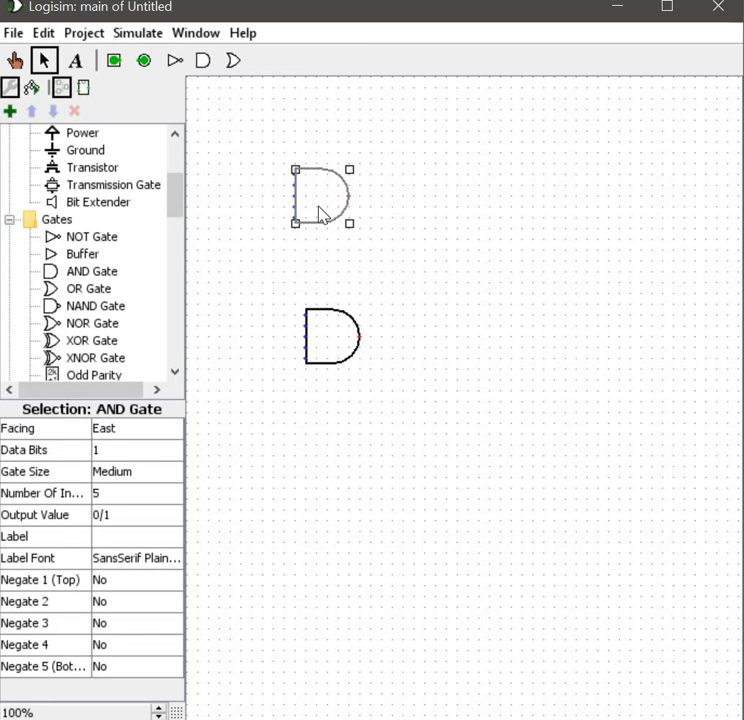
left_click(445, 292)
left_click(334, 201)
left_click(37, 428)
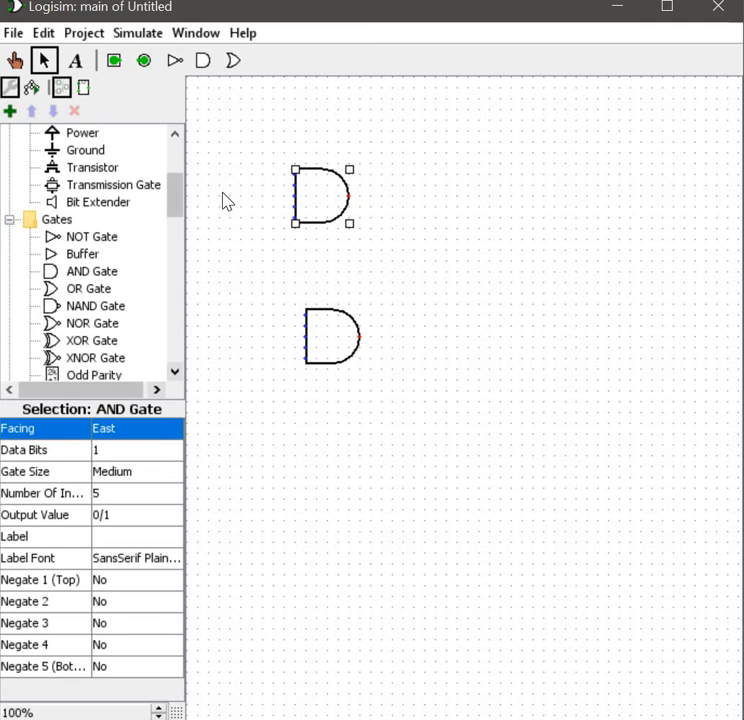
left_click(161, 430)
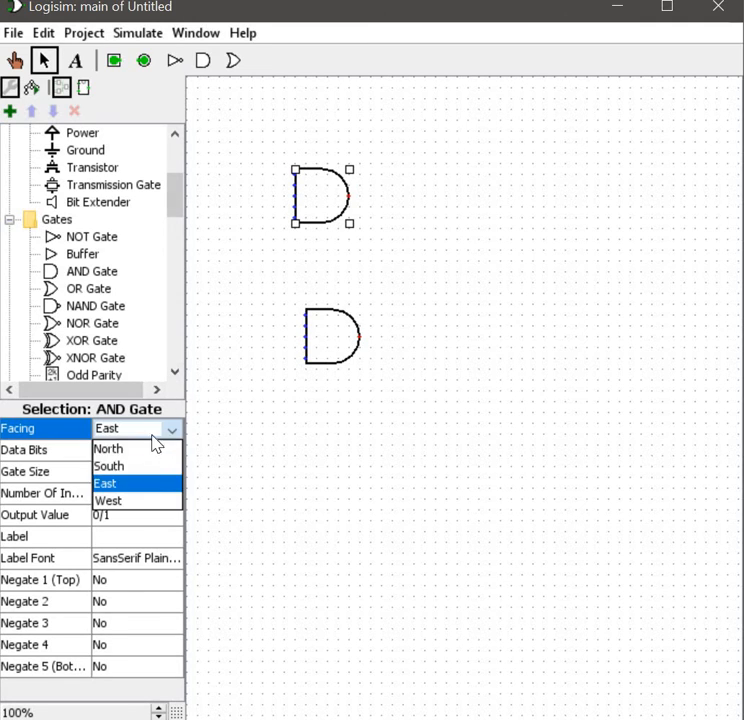
left_click(136, 498)
left_click(414, 212)
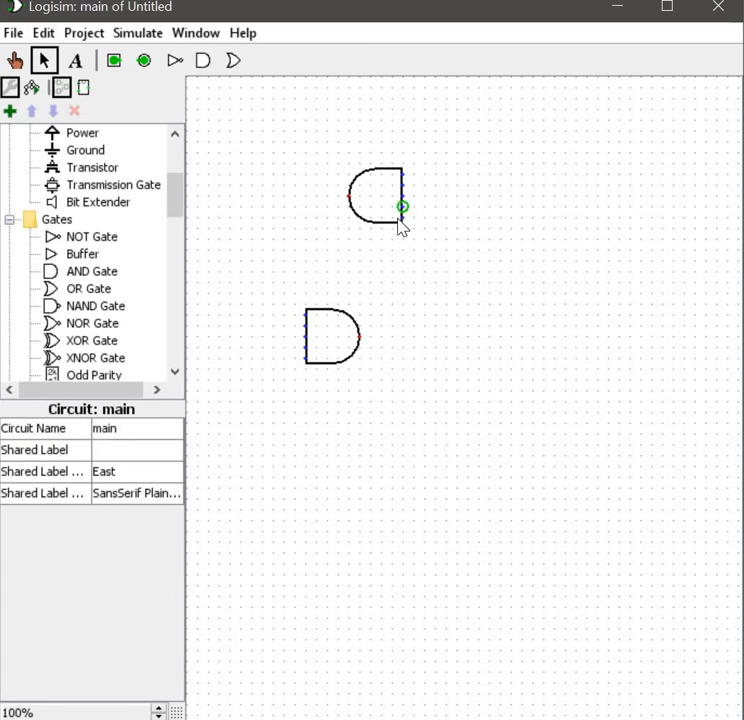
left_click(367, 205)
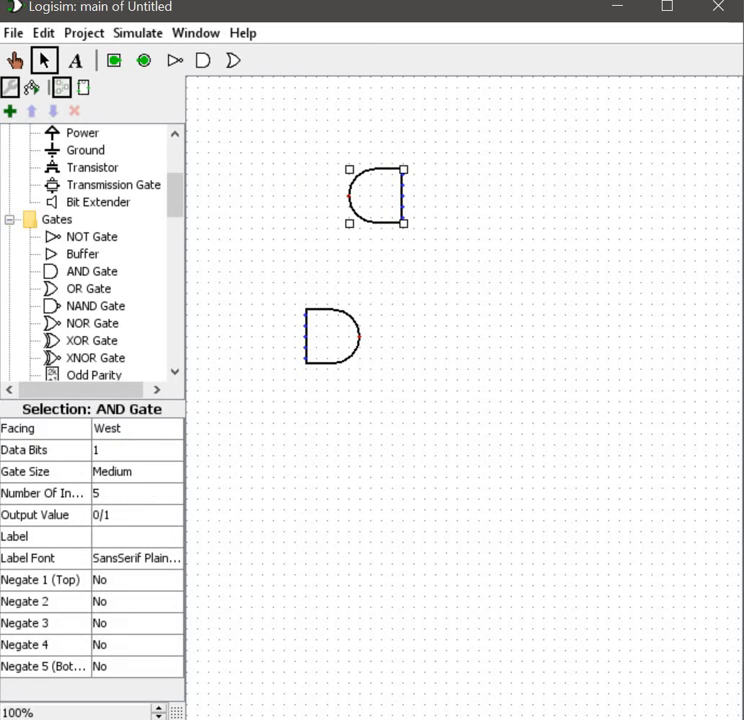
Step: Change the first AND gate's facing to North, then South, and back to East
left_click(150, 428)
left_click(138, 449)
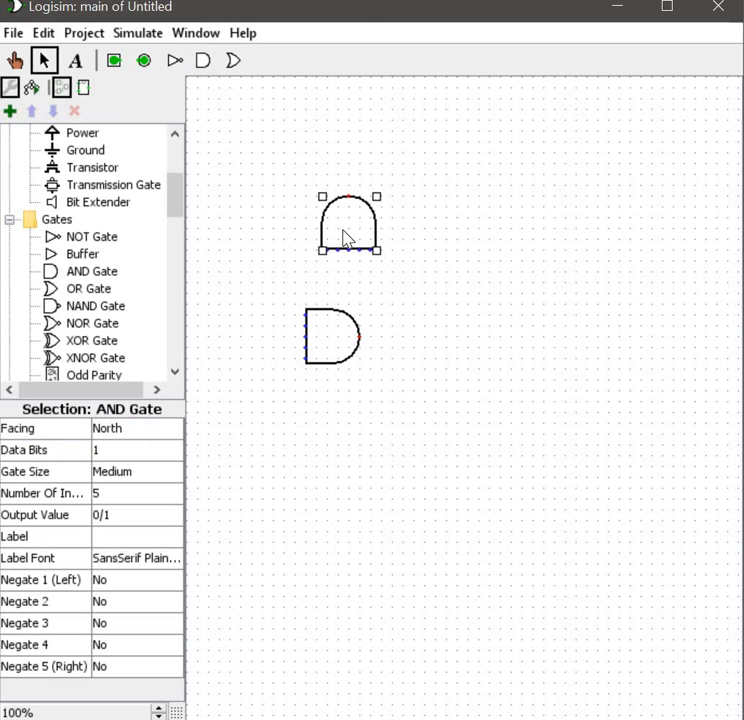
left_click(128, 437)
left_click(127, 466)
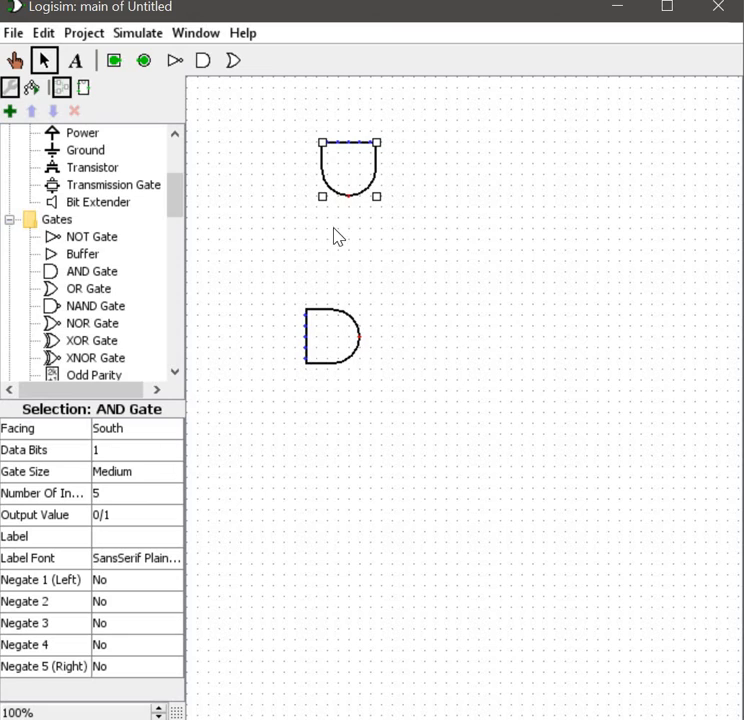
left_click(115, 434)
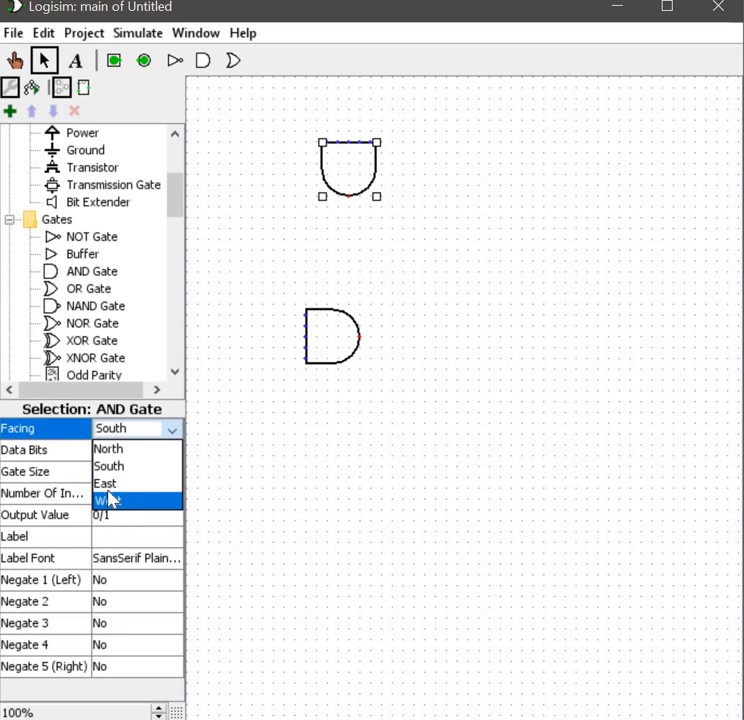
left_click(112, 487)
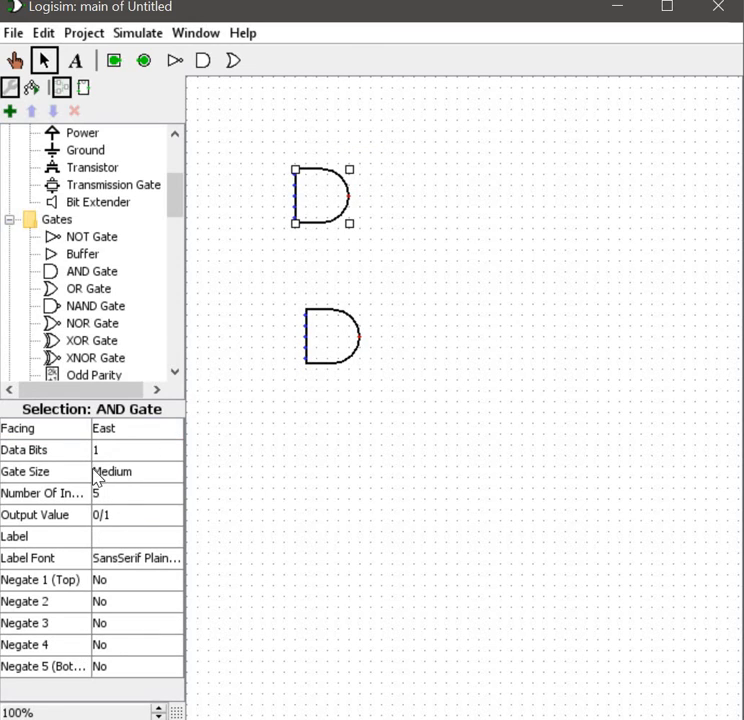
Step: Review the gate size options and set the first AND gate's number of inputs to 2
left_click(111, 474)
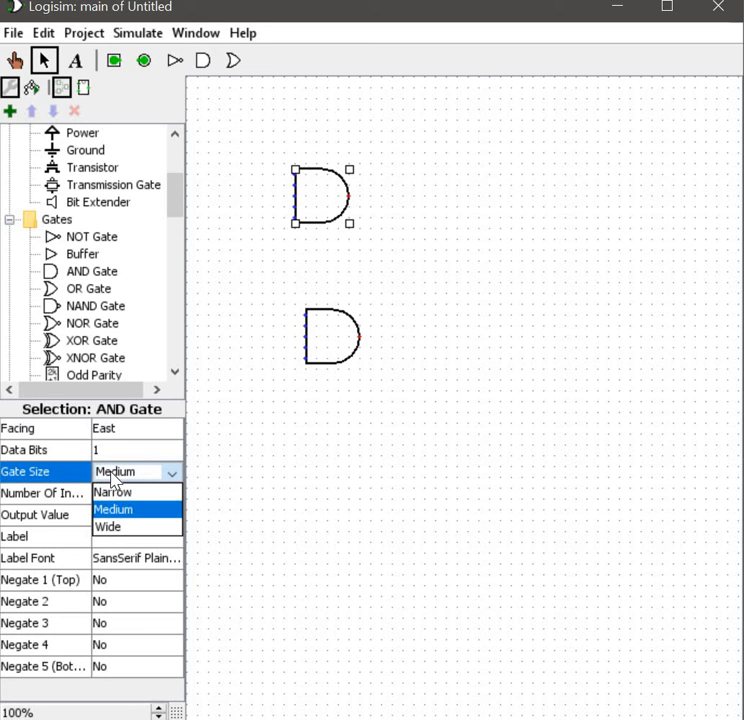
left_click(104, 449)
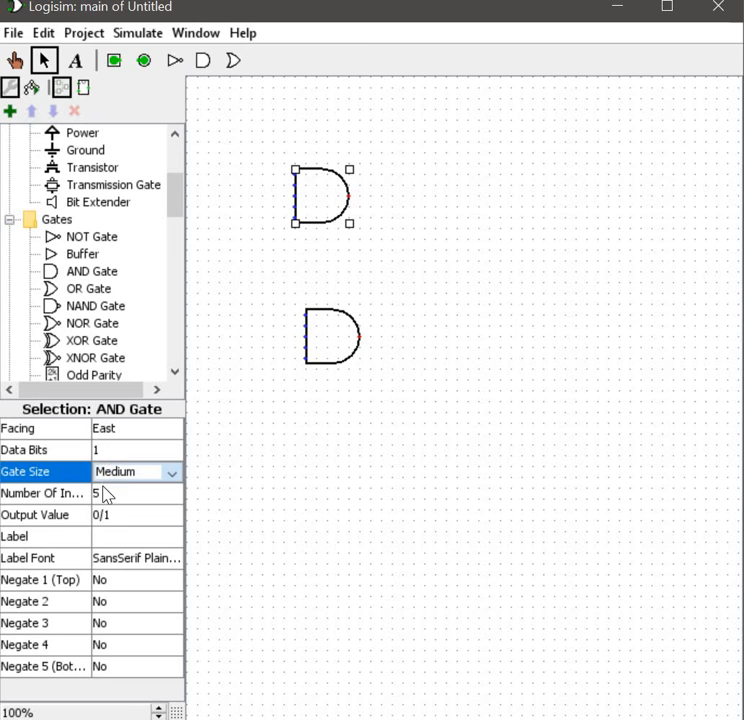
left_click(105, 493)
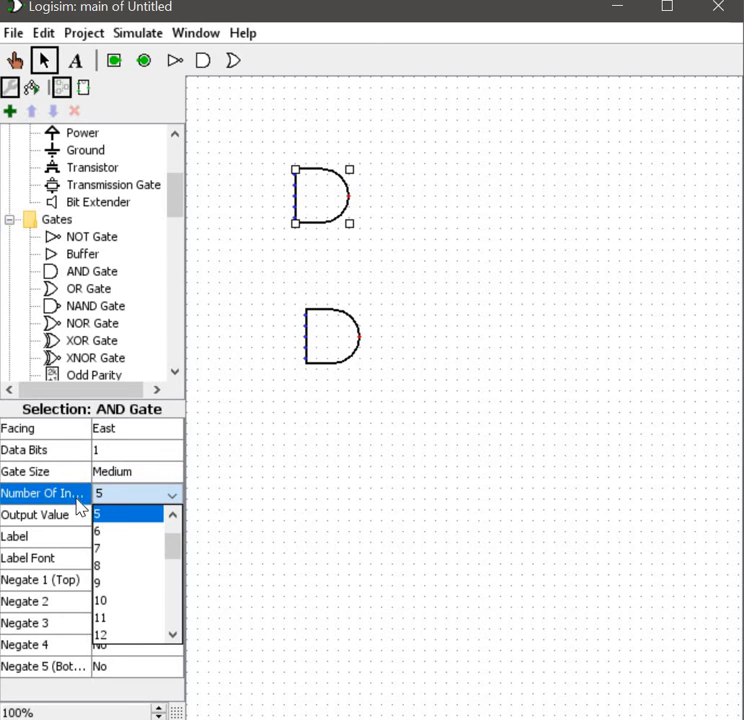
left_click(97, 514)
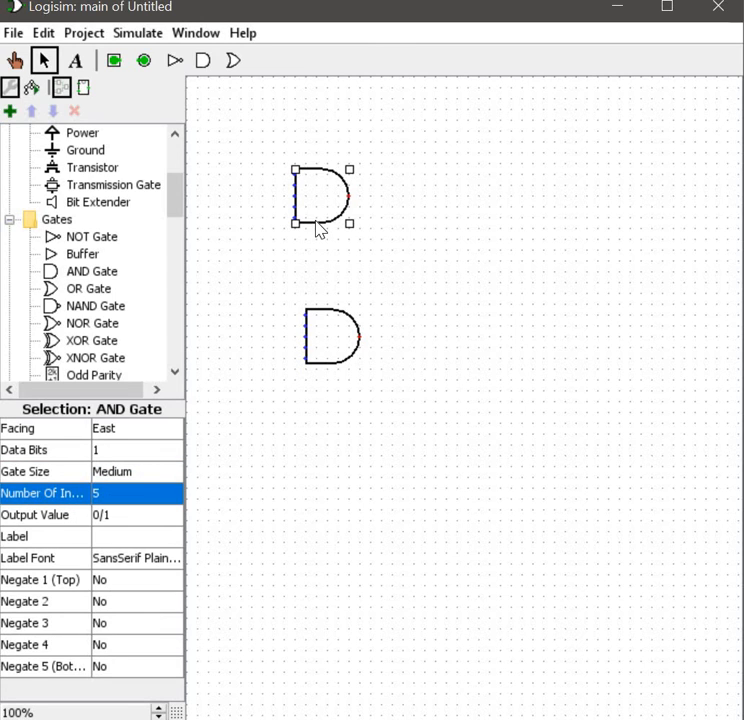
left_click(145, 493)
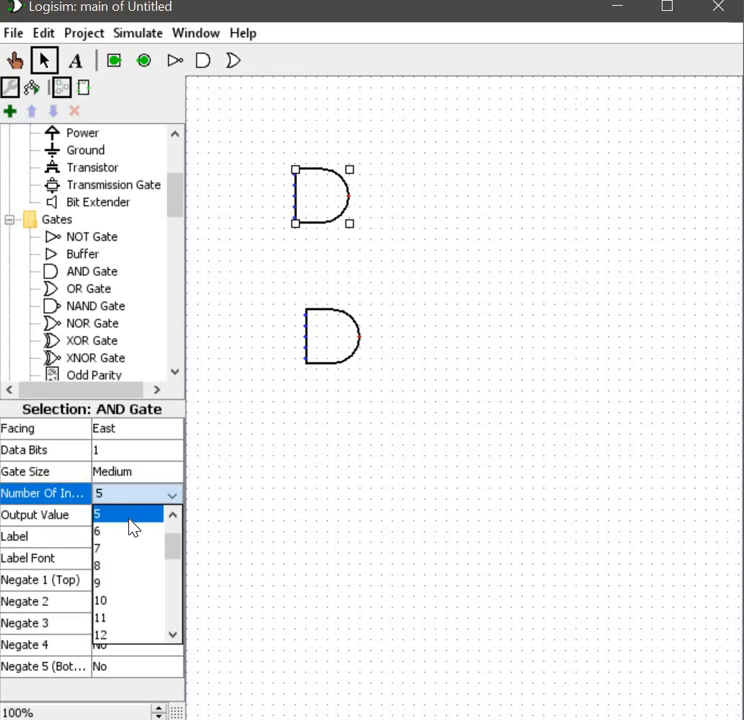
scroll(133, 531, "up", 1)
left_click(121, 510)
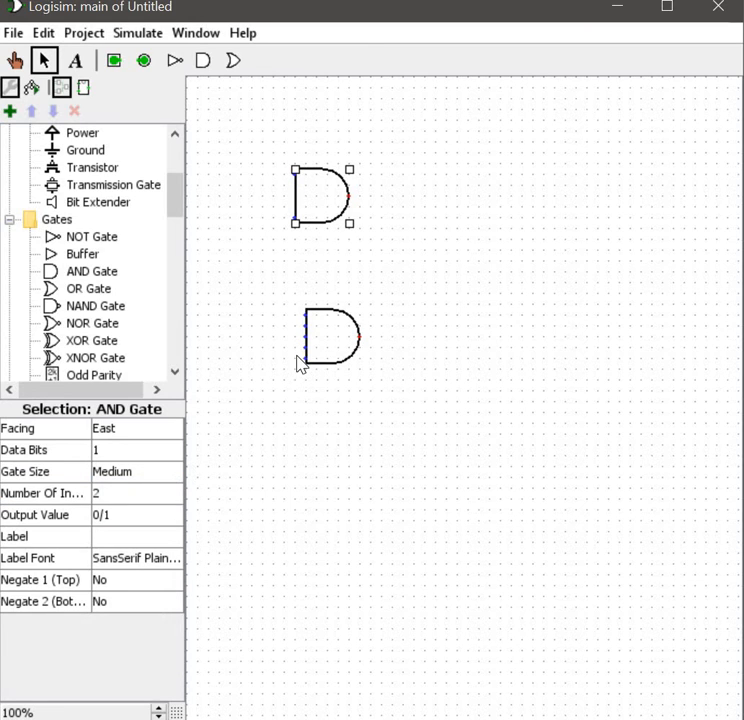
Step: Move the first AND gate slightly down and to the right
left_click(395, 279)
left_click_drag(339, 204, 349, 215)
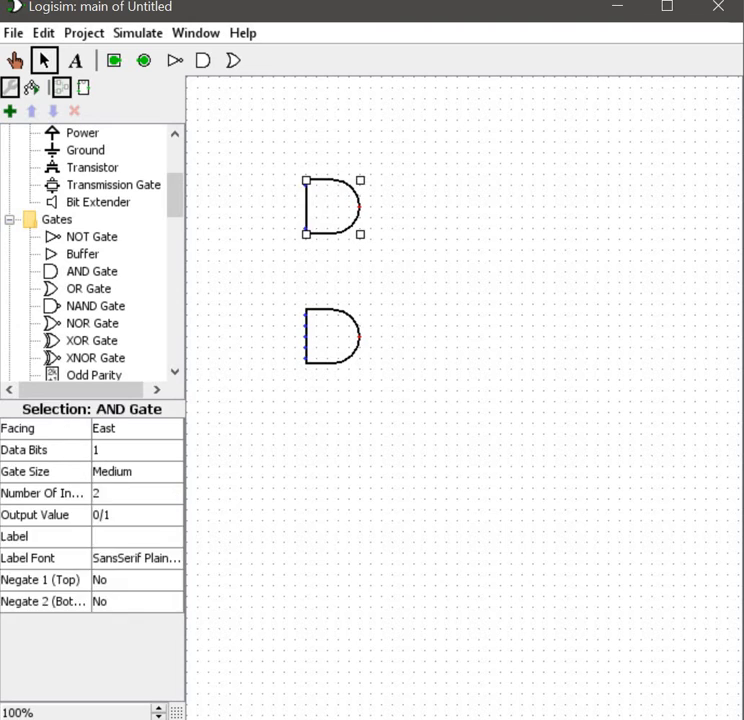
Step: Set the second AND gate's number of inputs to 2
left_click(290, 368)
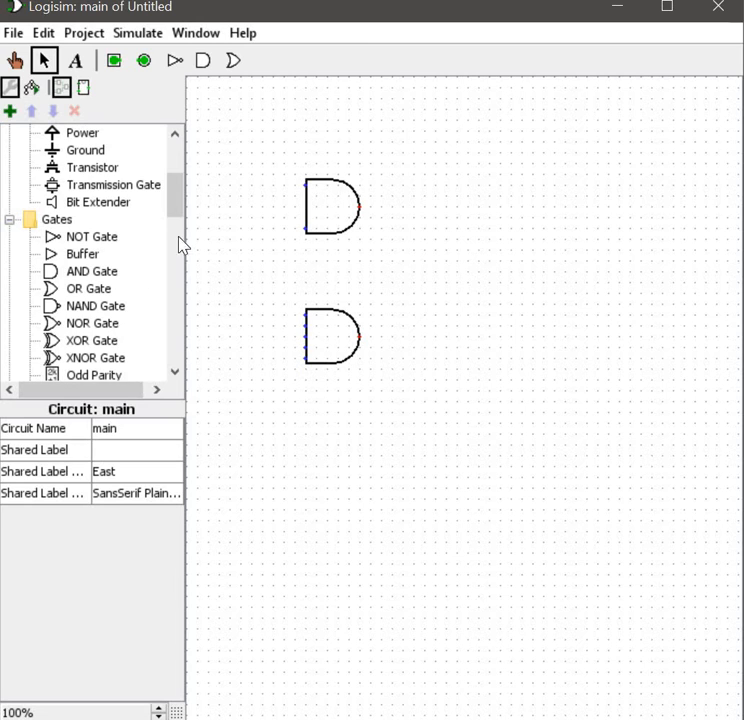
left_click(340, 337)
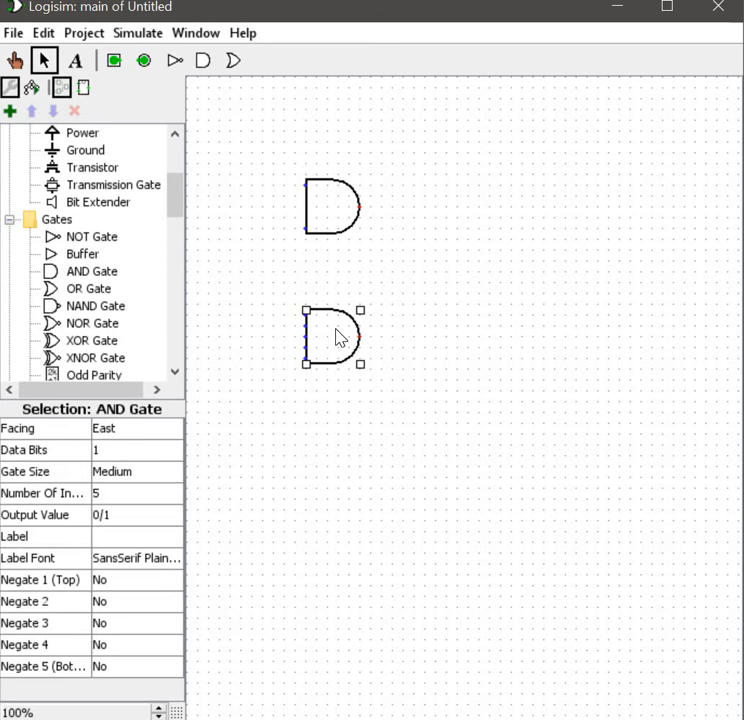
left_click(128, 497)
scroll(113, 535, "up", 1)
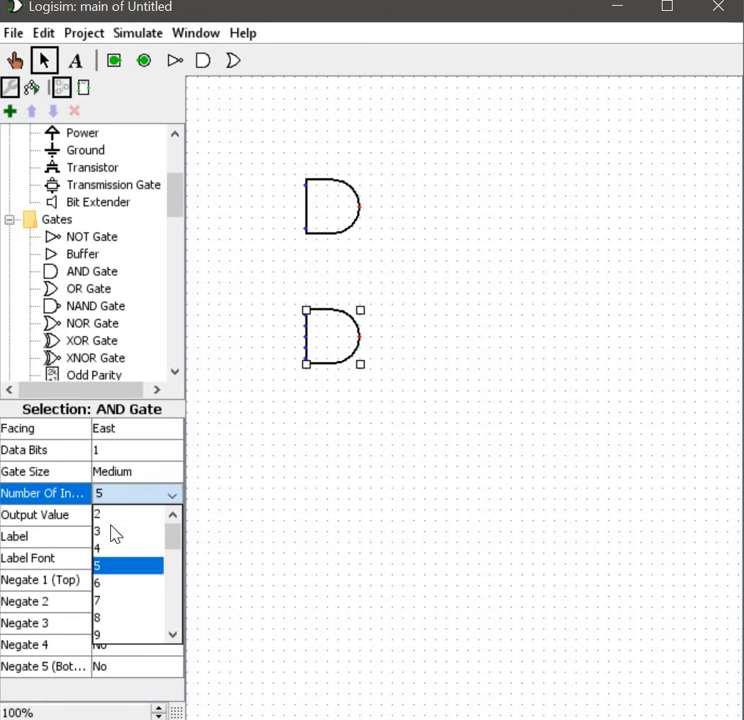
left_click(108, 515)
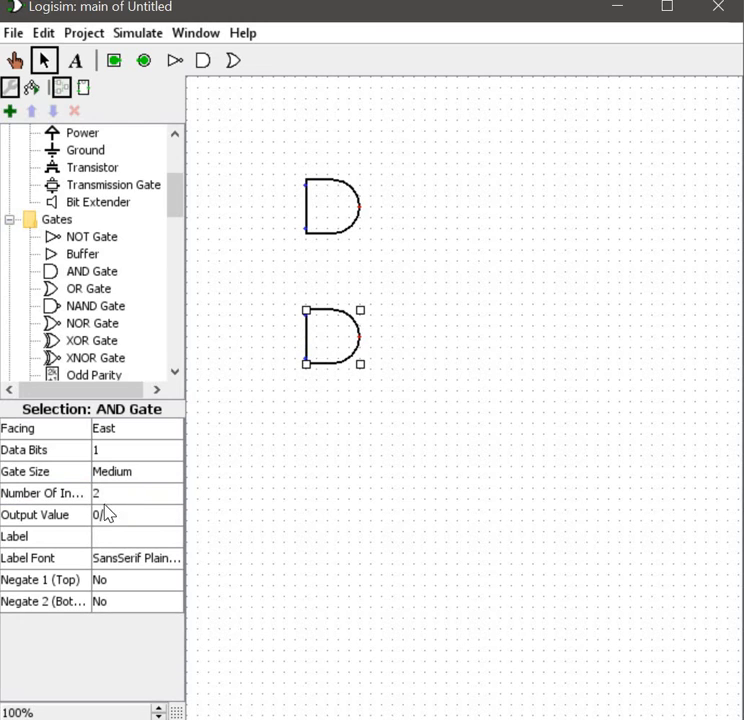
Step: Review the second AND gate's Output Value options and its label properties
left_click_drag(310, 364, 309, 367)
left_click(46, 520)
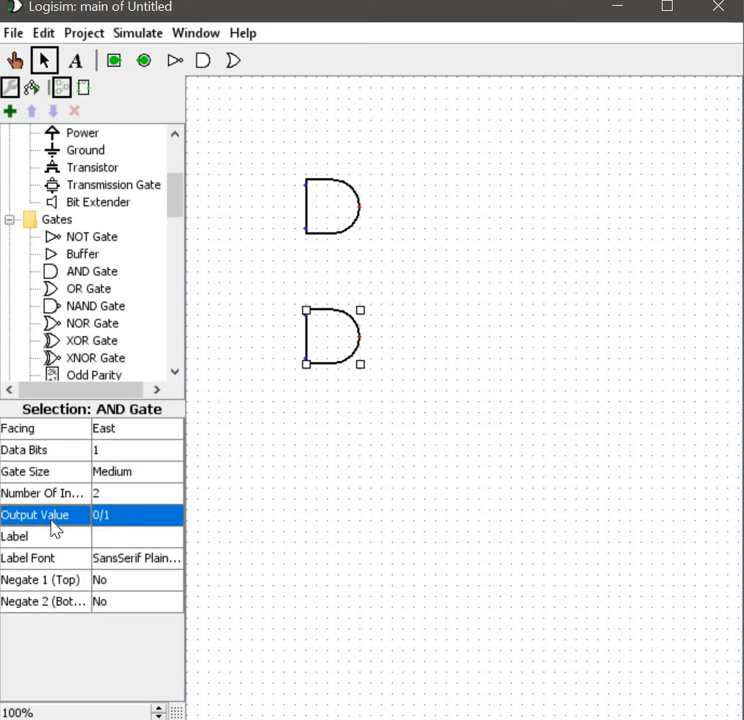
left_click(121, 518)
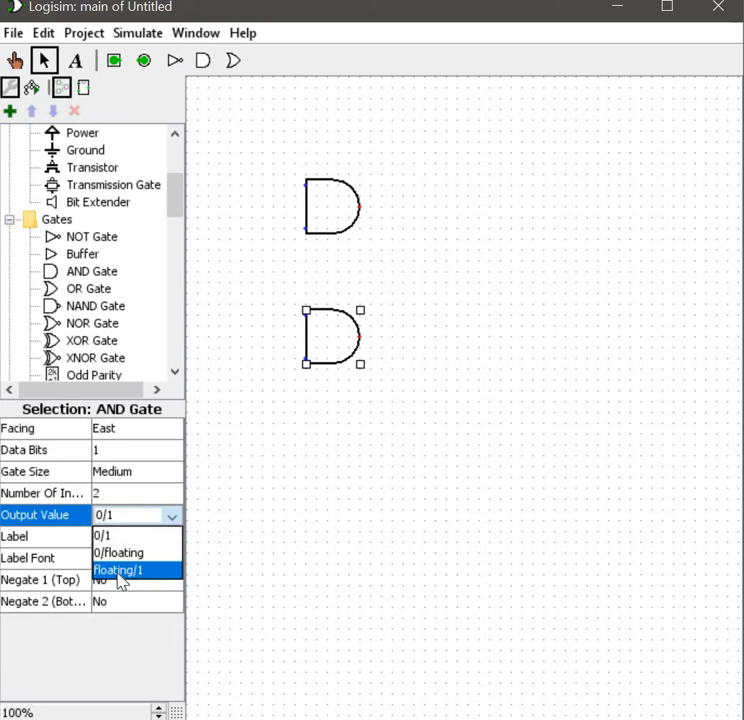
left_click(36, 550)
left_click(72, 558)
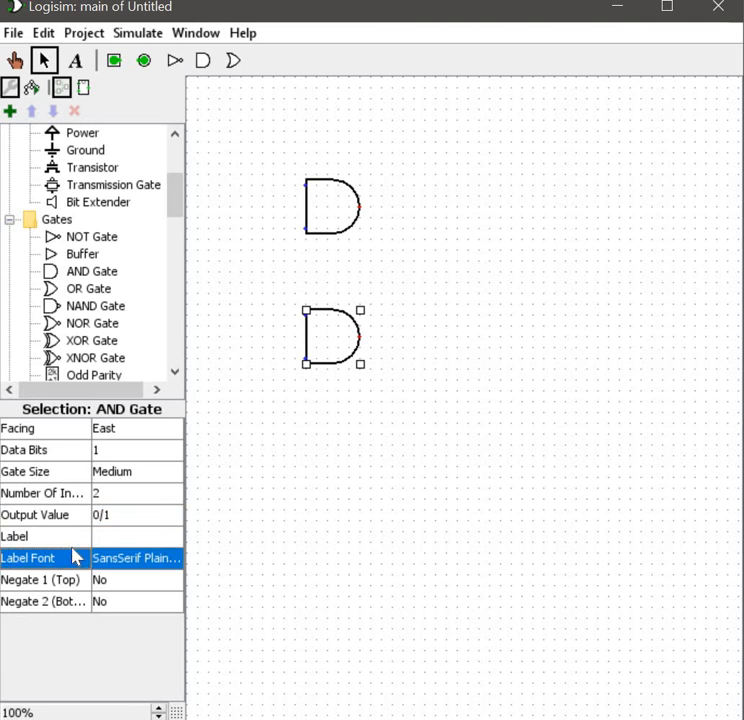
left_click(66, 538)
Step: Toggle the second AND gate's Negate 1 (Top) setting to Yes, then back to No
left_click(70, 581)
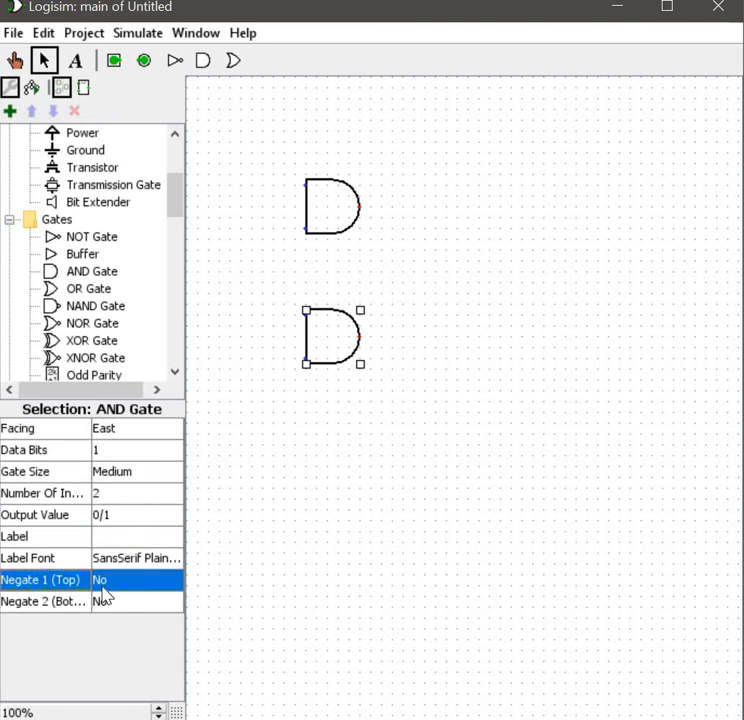
left_click(107, 585)
left_click(118, 602)
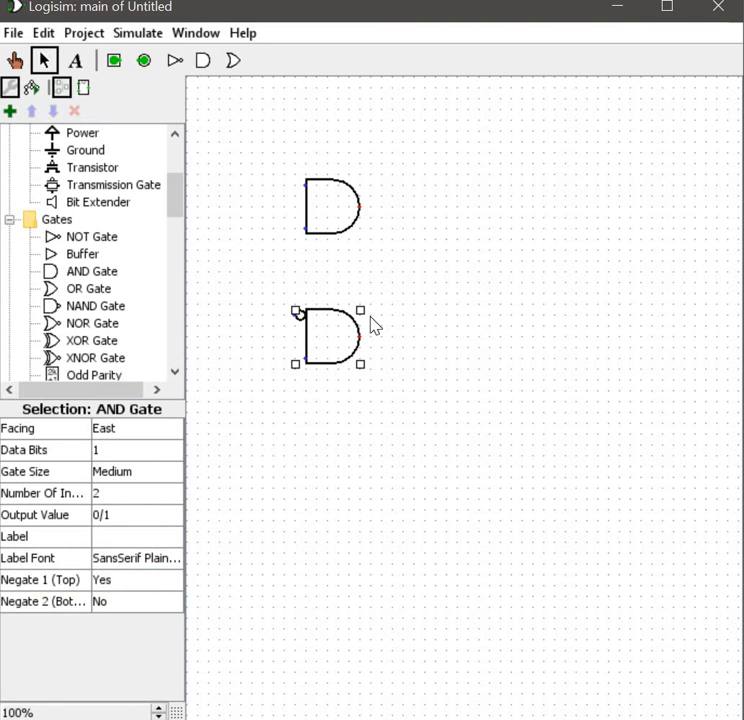
left_click(297, 318)
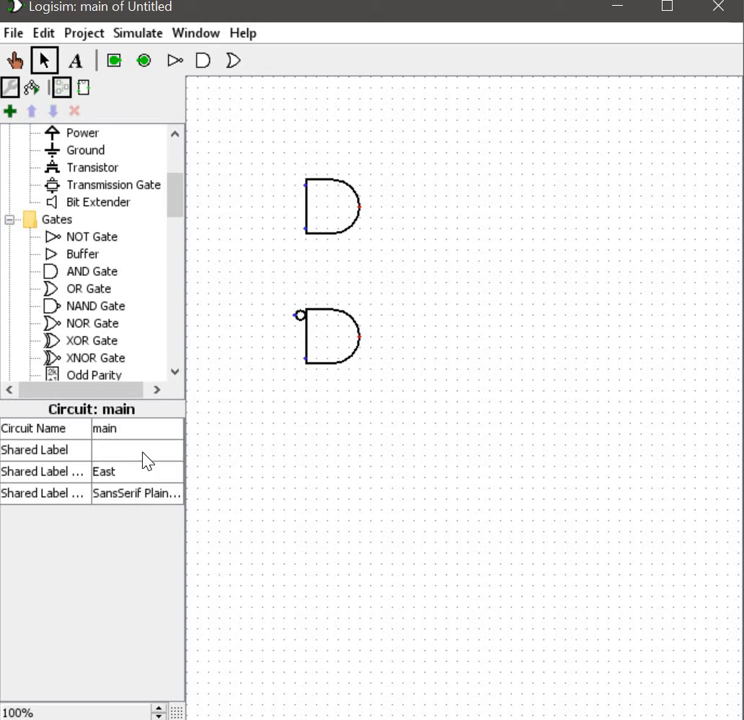
left_click(335, 328)
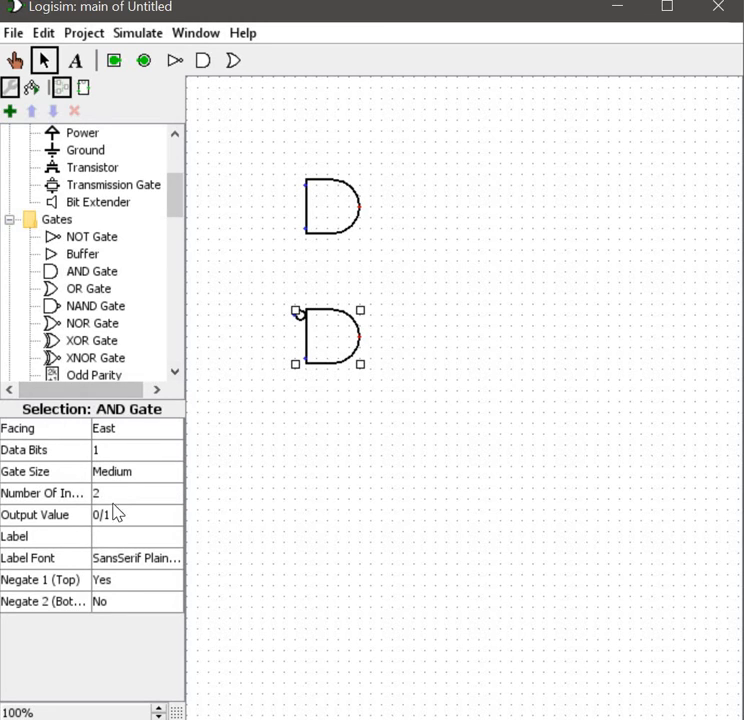
left_click(137, 583)
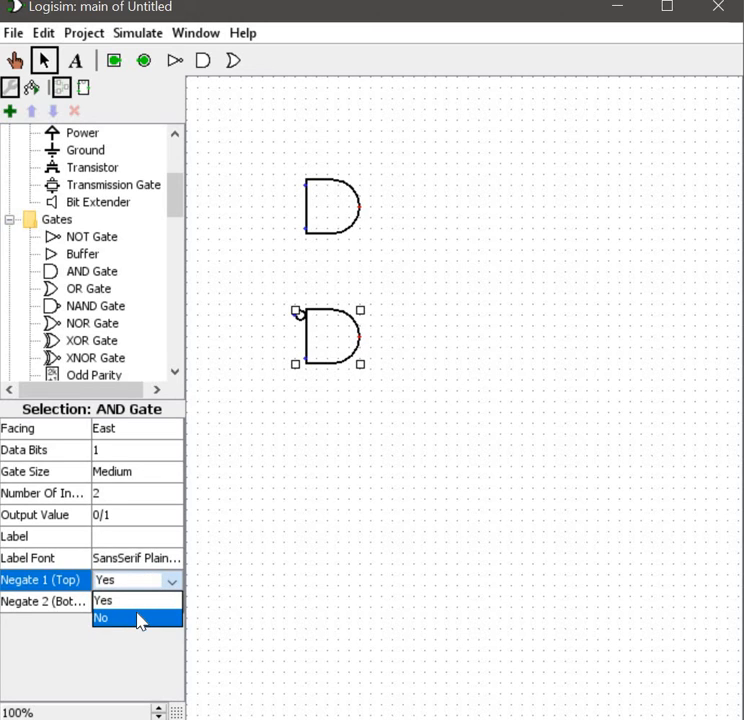
left_click(137, 618)
Step: Move the second AND gate up slightly
left_click(375, 423)
left_click_drag(335, 352, 352, 329)
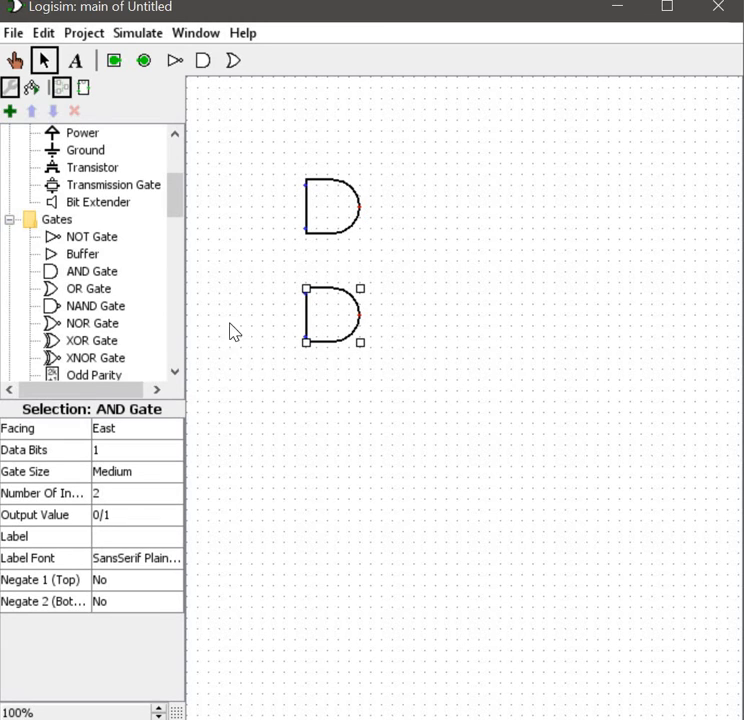
Step: Place a Clock component to the left, between the two AND gates
scroll(110, 245, "up", 5)
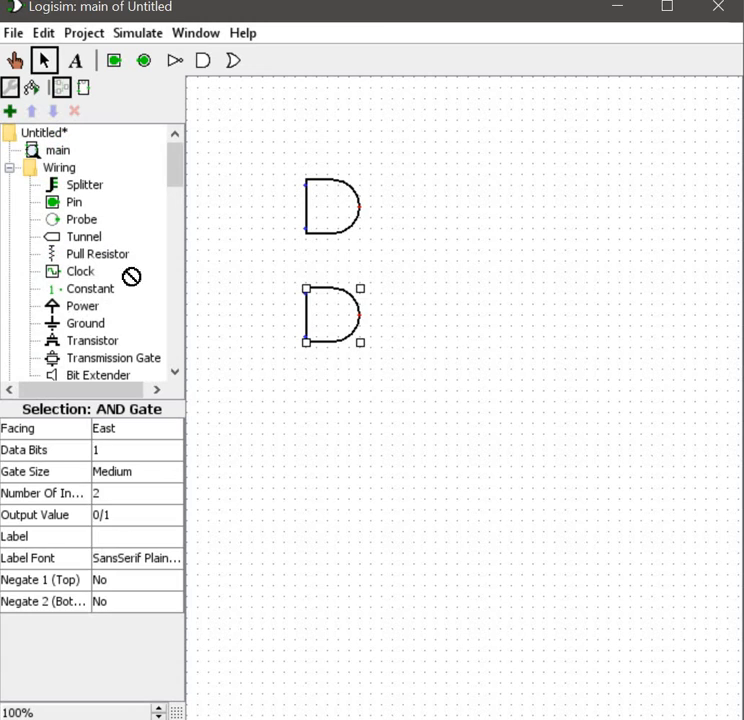
left_click(80, 271)
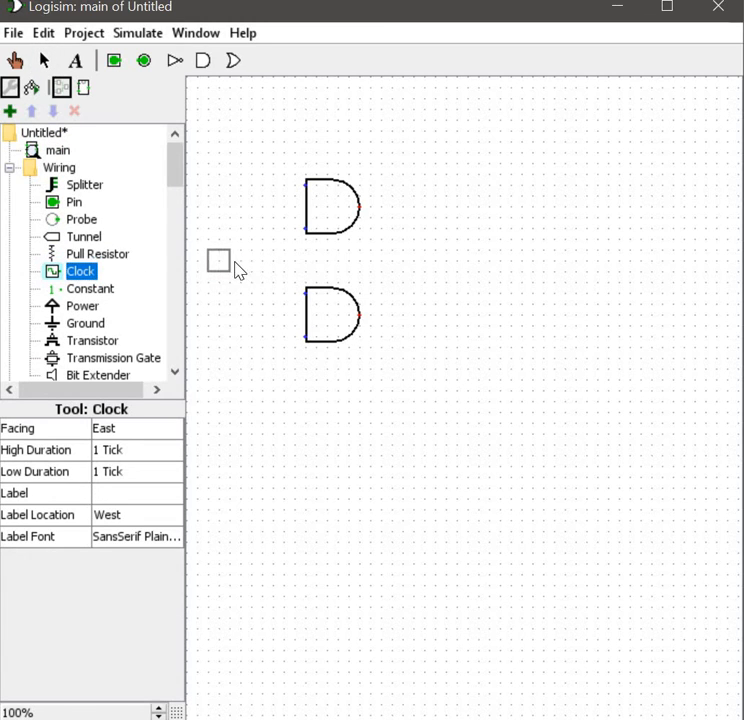
left_click(233, 263)
Step: Wire the clock to the first AND gate's lower input and the second AND gate's upper input
mouse_move(305, 229)
left_mouse_down()
mouse_move(291, 261)
mouse_move(296, 295)
left_mouse_up()
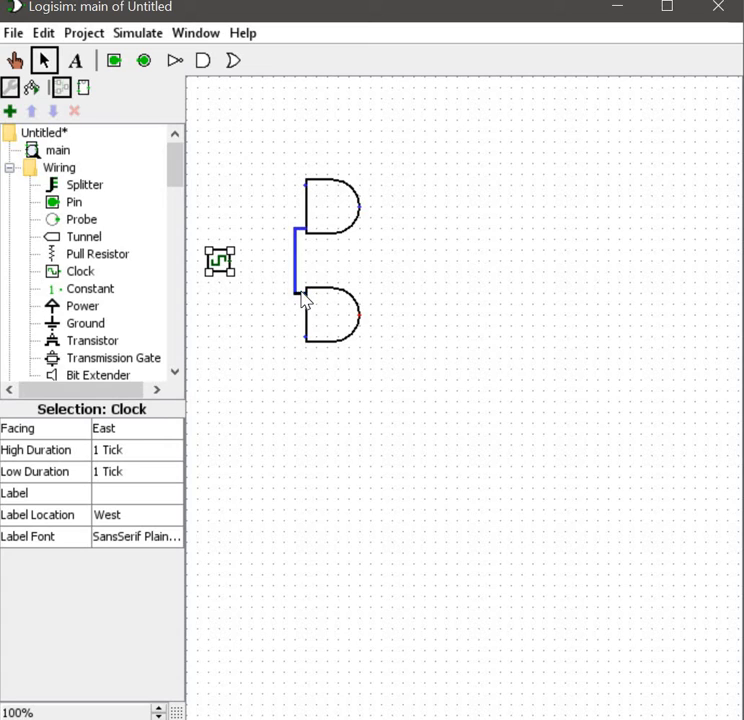
left_click(305, 298)
left_click_drag(230, 262, 295, 262)
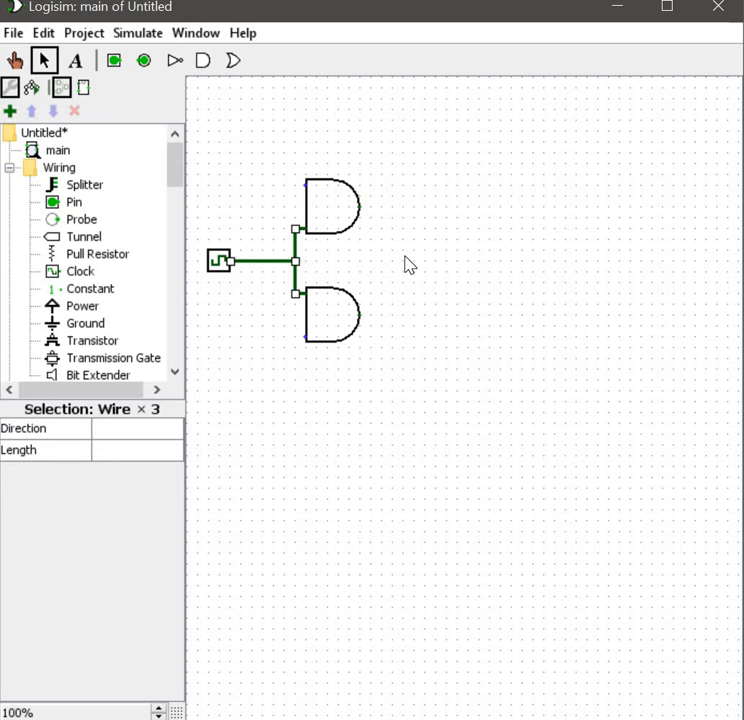
Step: Inspect the clock's Label Location options
left_click(218, 268)
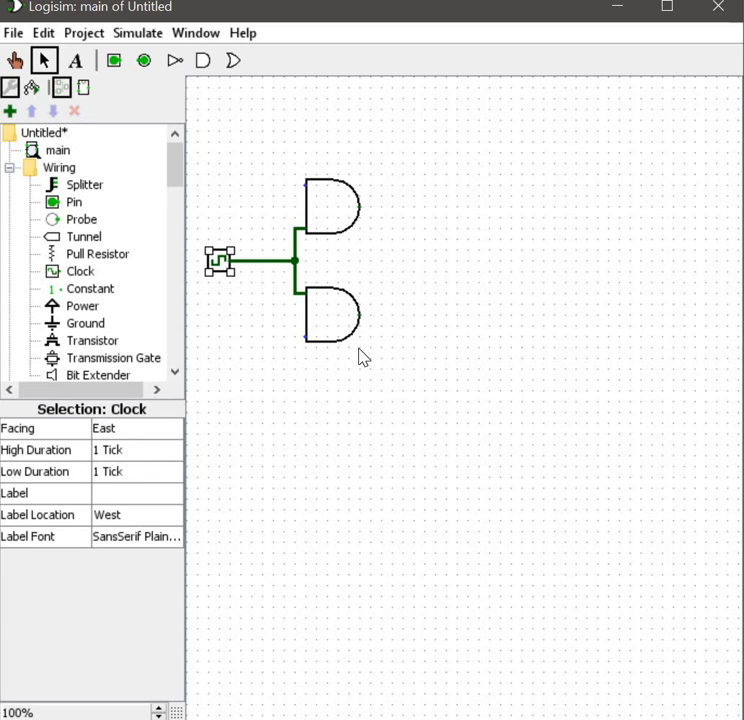
left_click(152, 516)
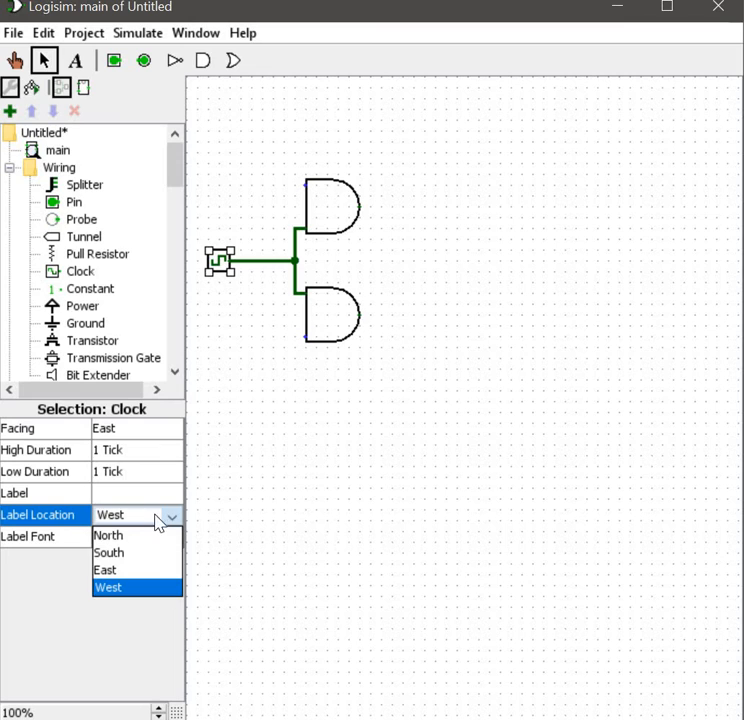
left_click(257, 405)
left_click(222, 265)
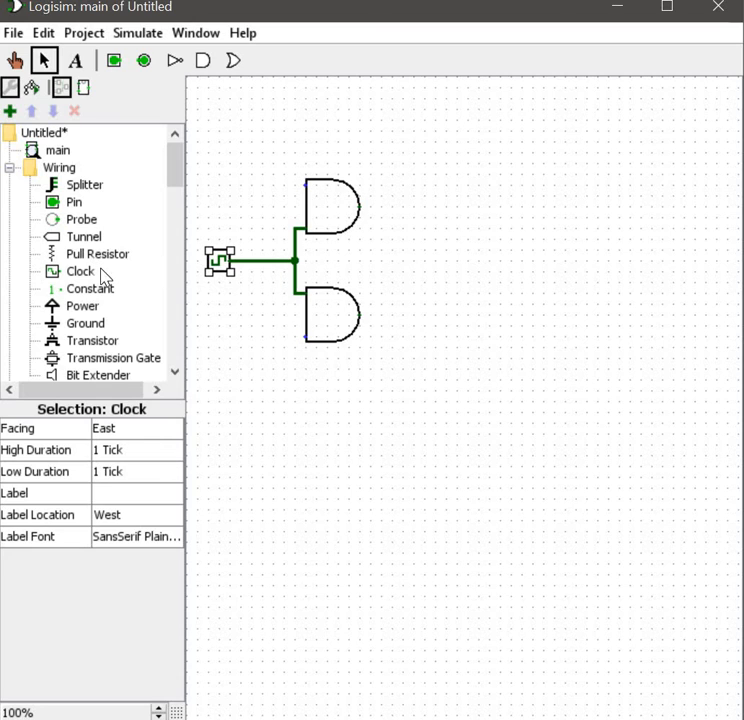
Step: Place a NOR gate to the right of the AND gates and set its number of inputs to 2
scroll(73, 368, "down", 3)
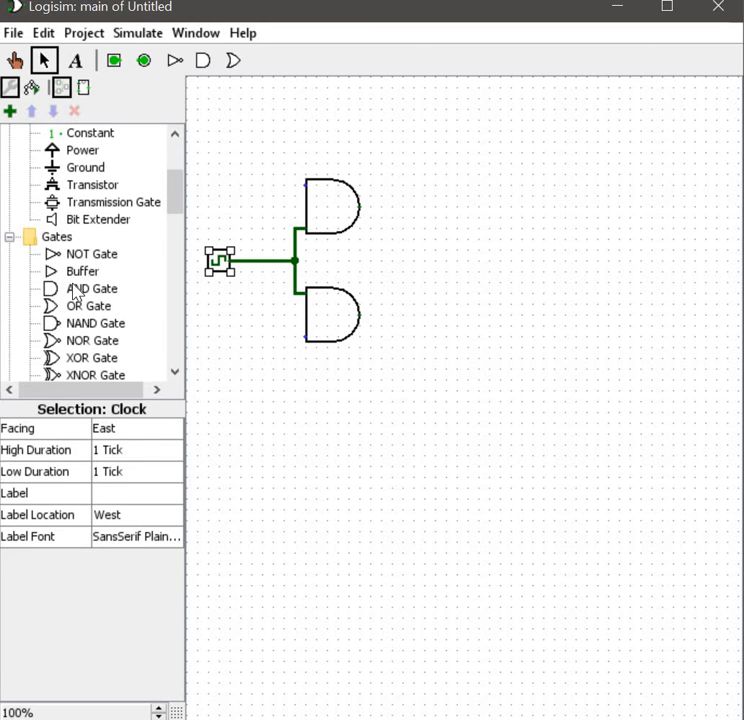
left_click(73, 290)
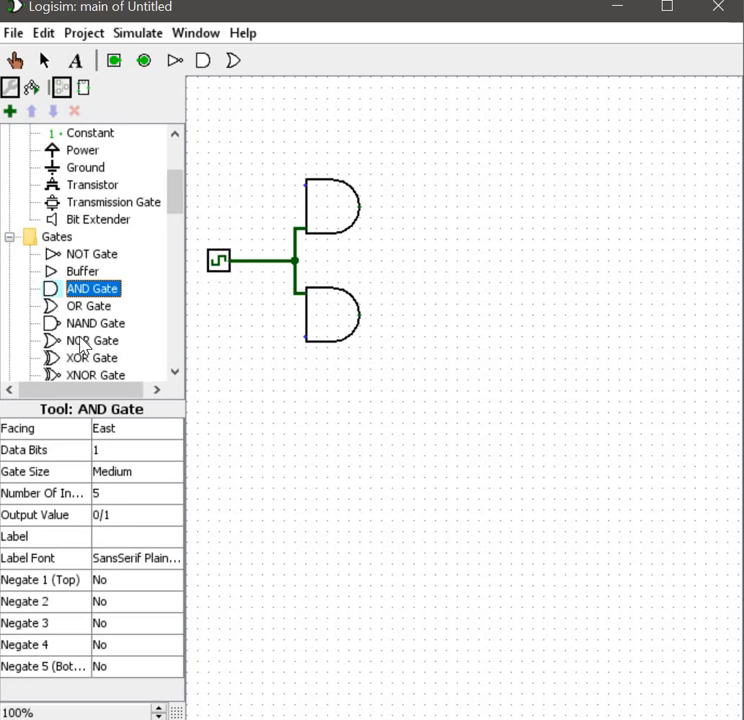
left_click(112, 343)
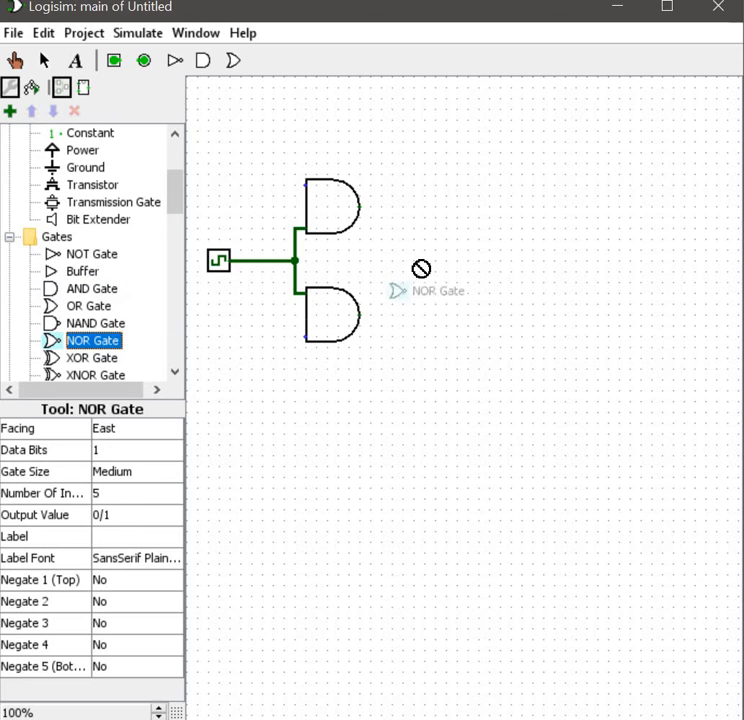
left_click(507, 252)
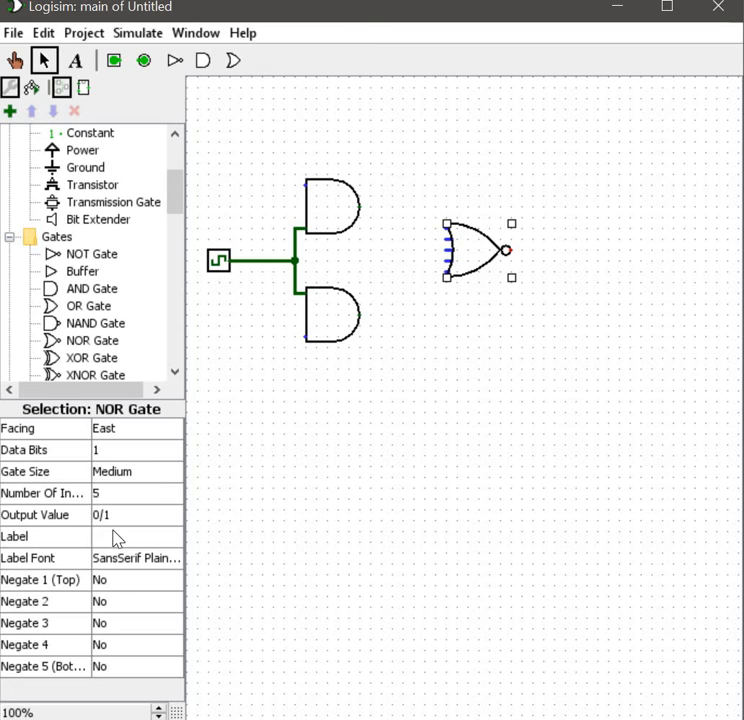
left_click(128, 493)
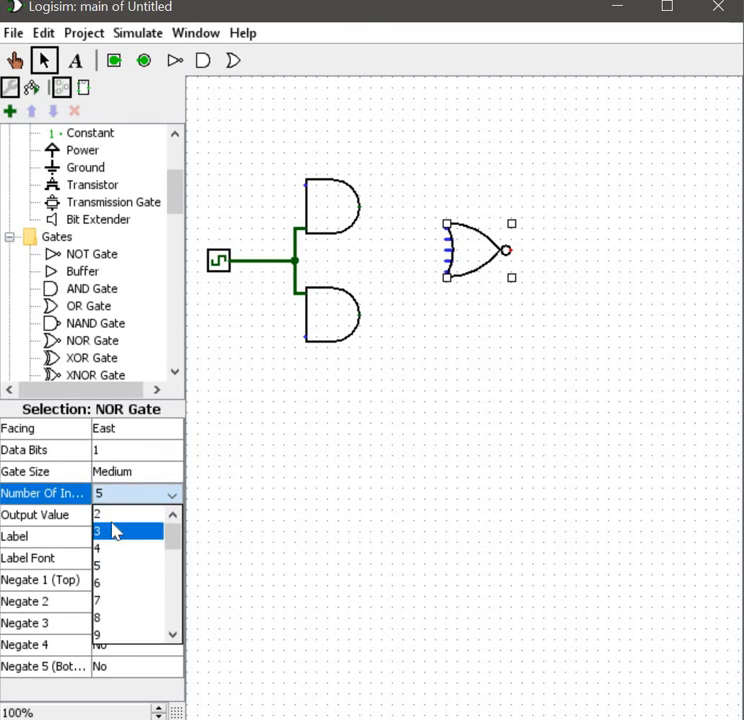
left_click(108, 513)
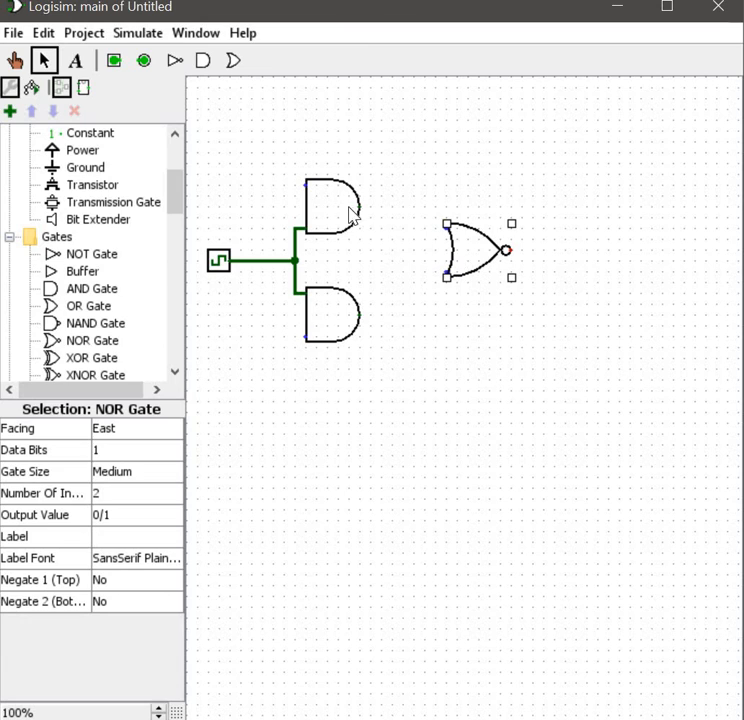
Step: Wire each AND gate's output to one of the NOR gate's inputs
mouse_move(360, 208)
left_mouse_down()
mouse_move(402, 245)
mouse_move(372, 212)
mouse_move(402, 240)
mouse_move(404, 229)
mouse_move(437, 229)
left_mouse_up()
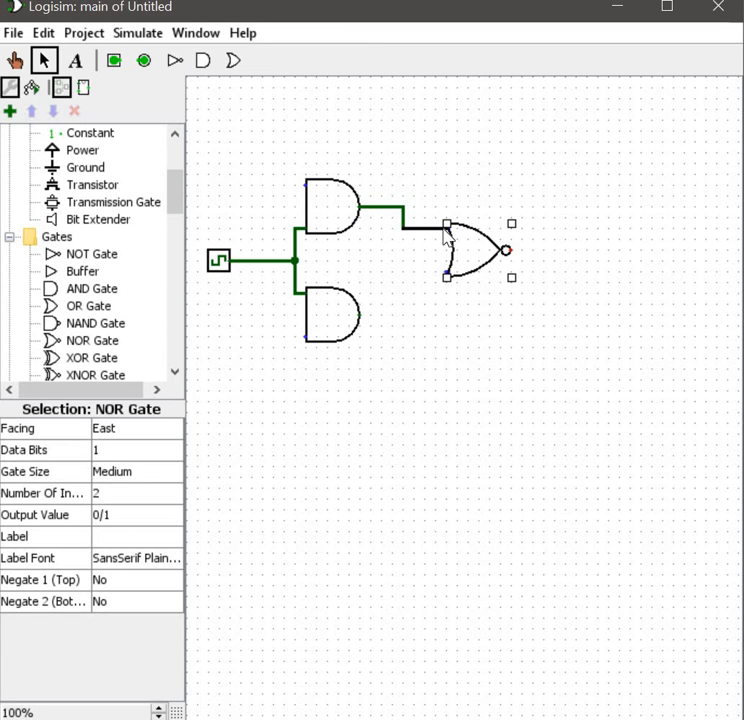
left_click_drag(358, 315, 408, 282)
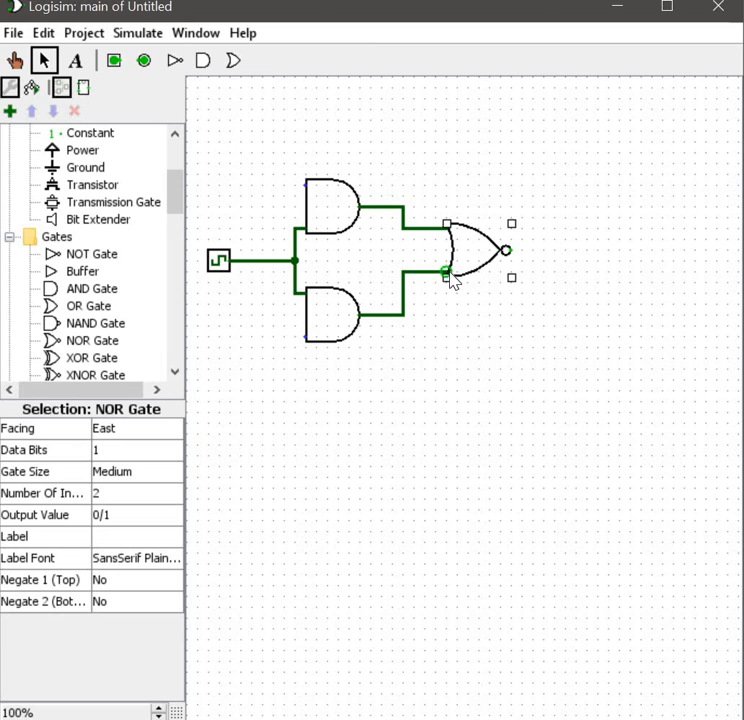
left_click(488, 306)
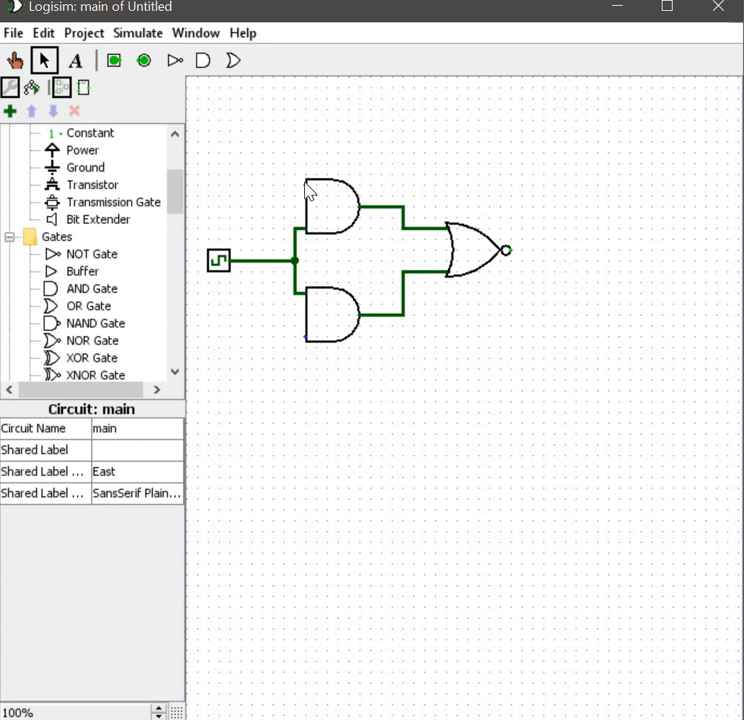
left_click(142, 33)
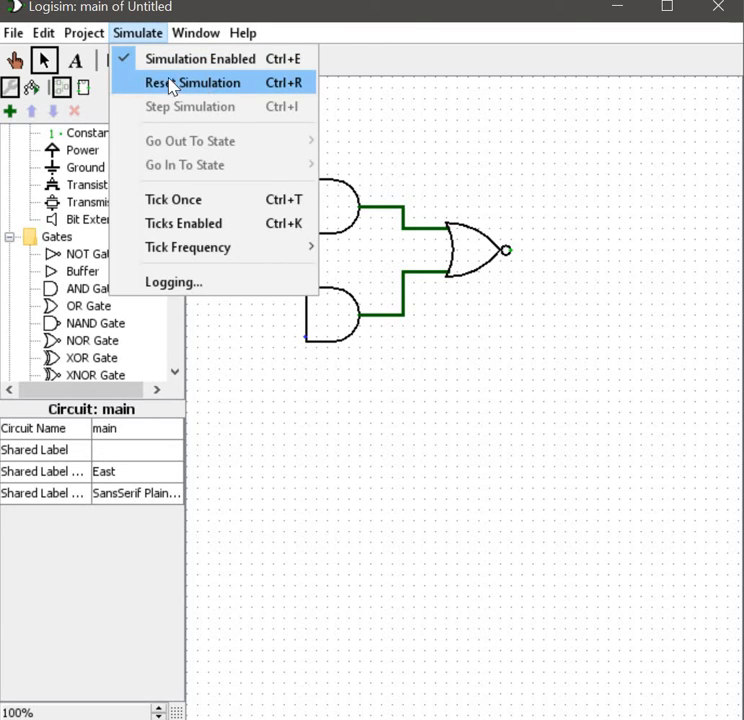
mouse_move(80, 33)
mouse_move(130, 82)
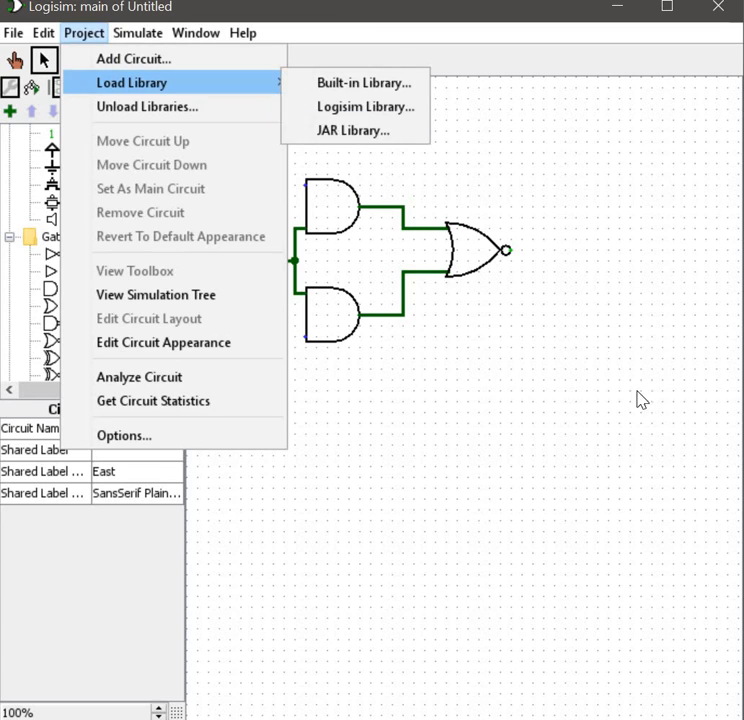
left_click(330, 210)
Step: Place an input pin above the clock and wire it to the first AND gate's top input
left_click(114, 60)
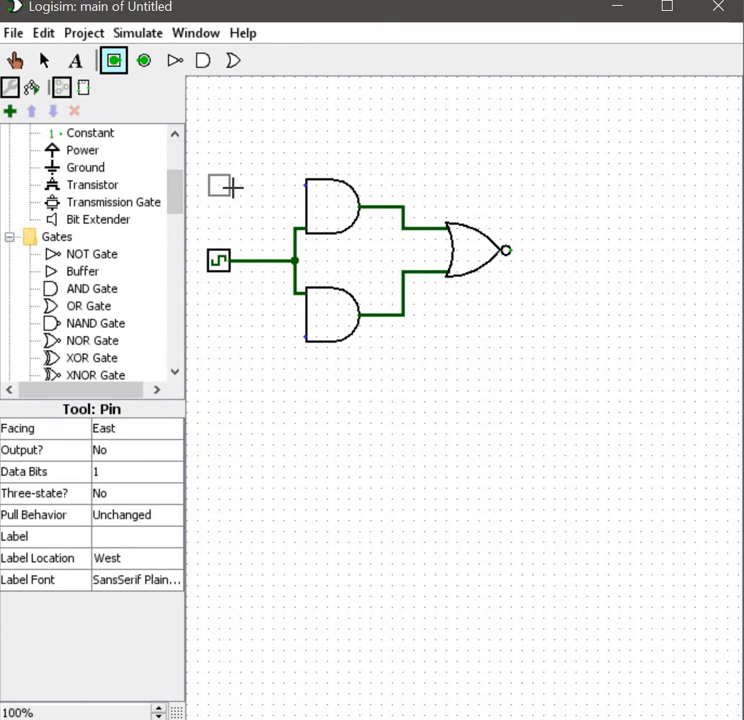
left_click(233, 188)
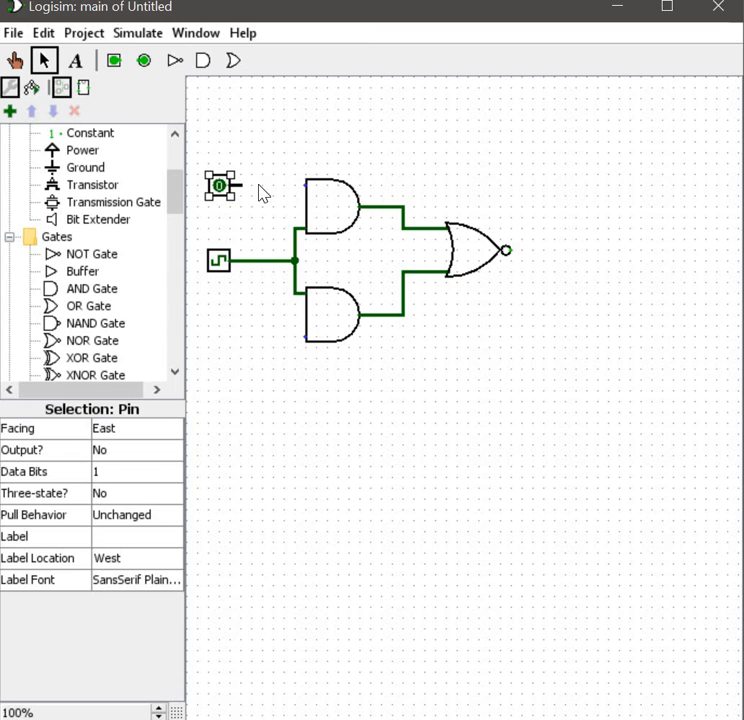
left_click_drag(303, 185, 305, 185)
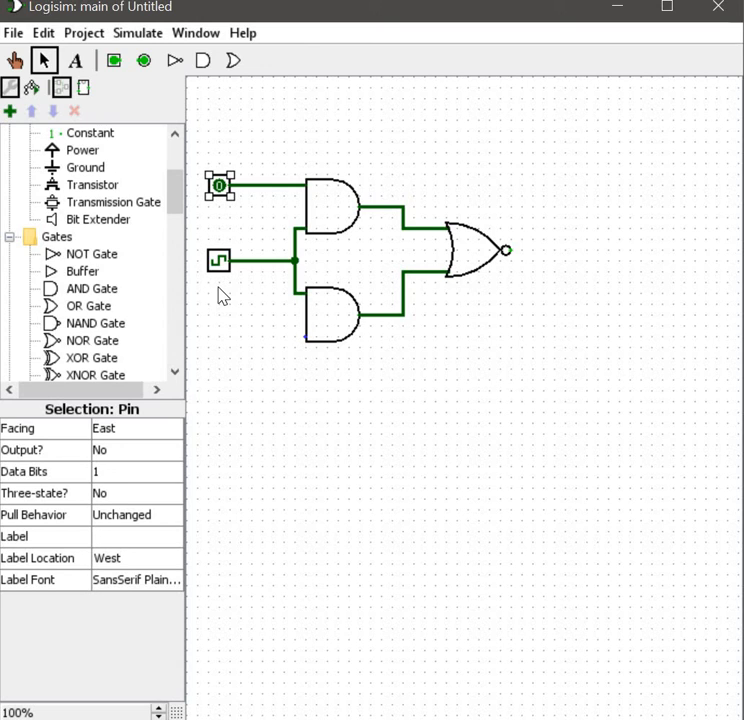
Step: Add a second input pin below the clock and wire it to the second AND gate's bottom input
left_click_drag(228, 194, 229, 321)
left_click_drag(211, 327, 339, 352)
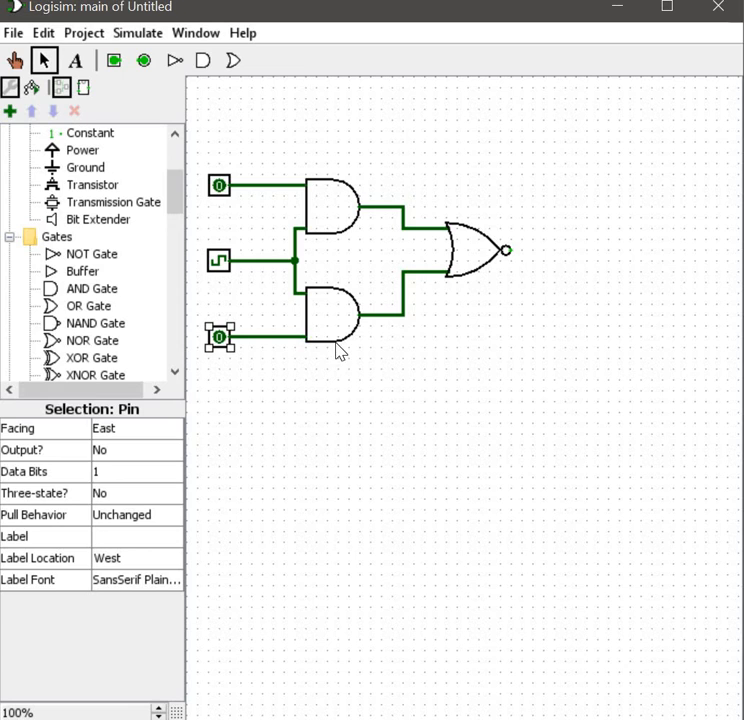
Step: Place an LED to the right of the NOR gate and wire the NOR gate's output to it
left_click(340, 343)
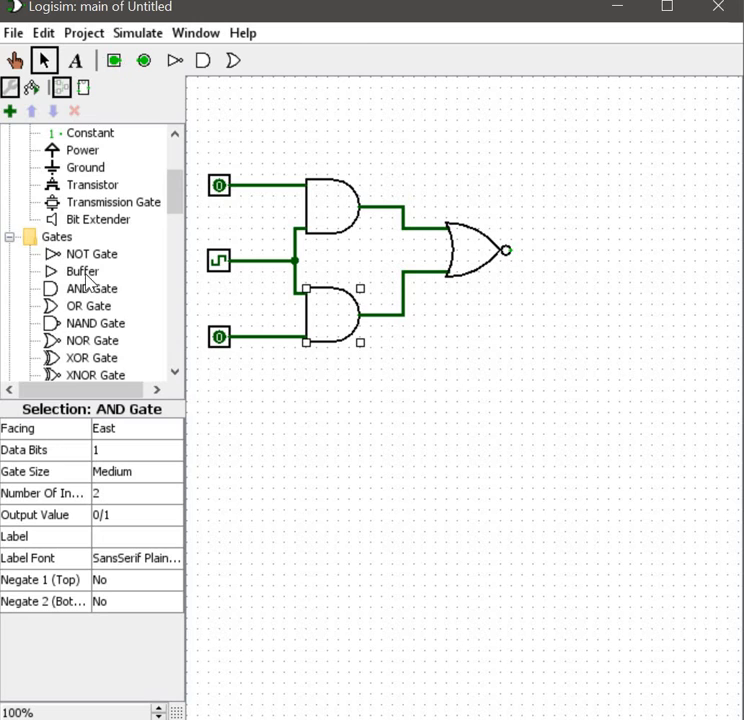
scroll(87, 283, "down", 15)
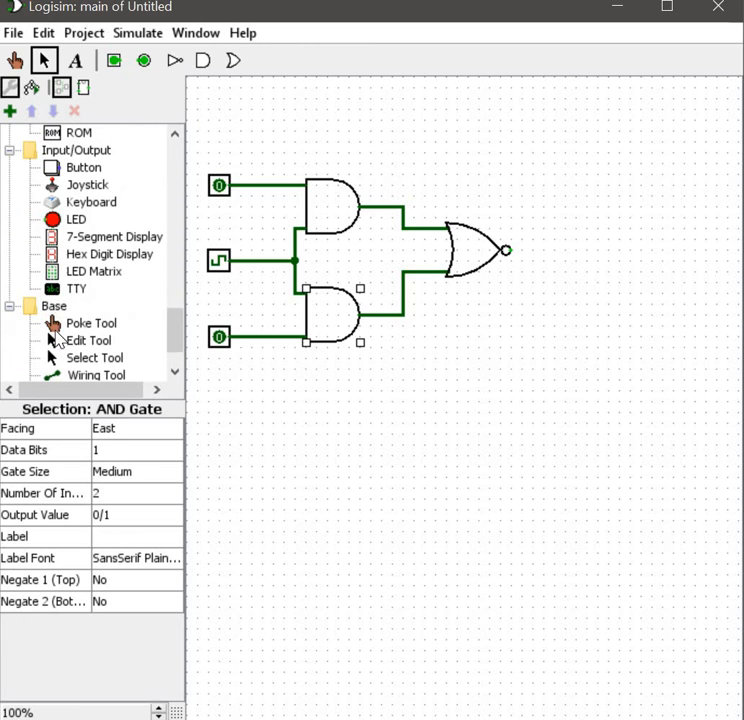
left_click(80, 220)
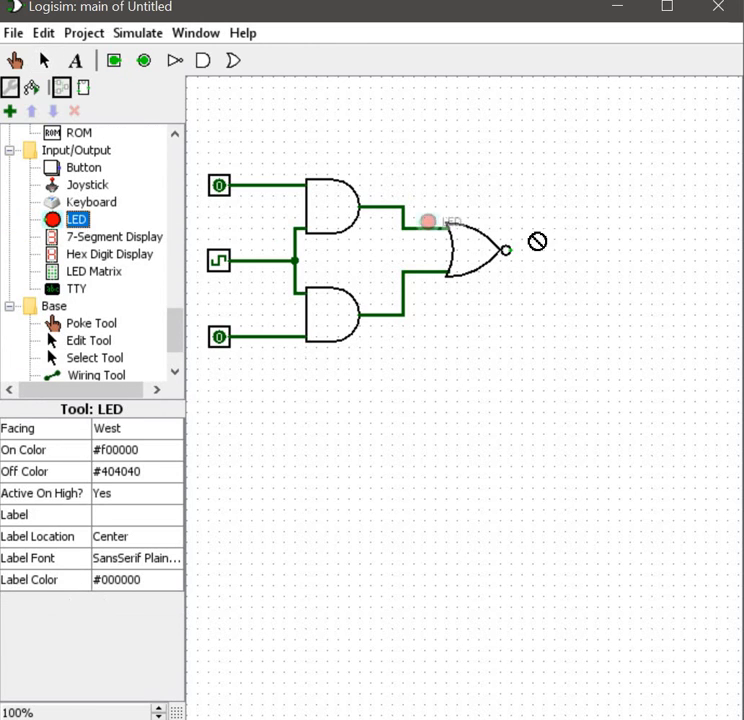
left_click(587, 249)
left_click_drag(513, 250, 581, 251)
left_click(484, 378)
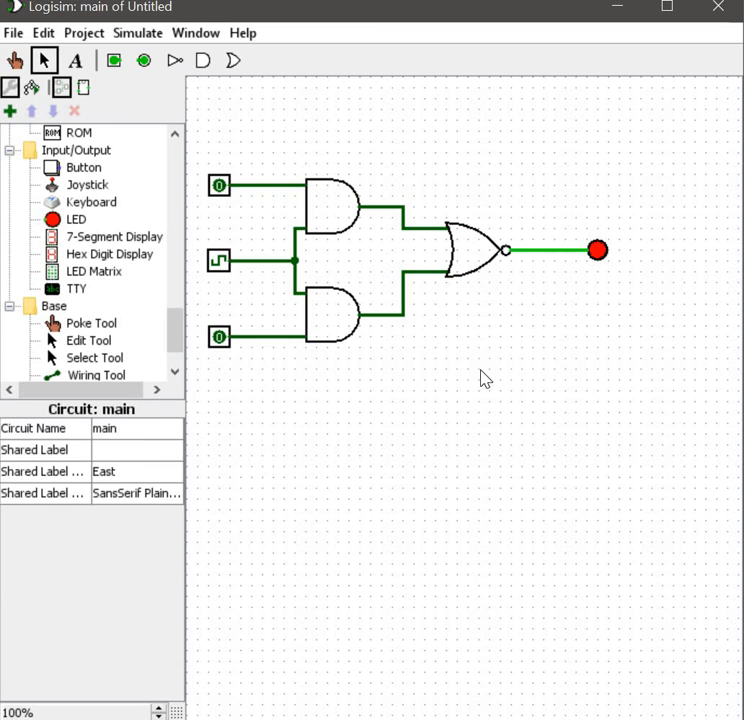
Step: Turn off the simulation and select the clock and the top input pin
left_click(139, 35)
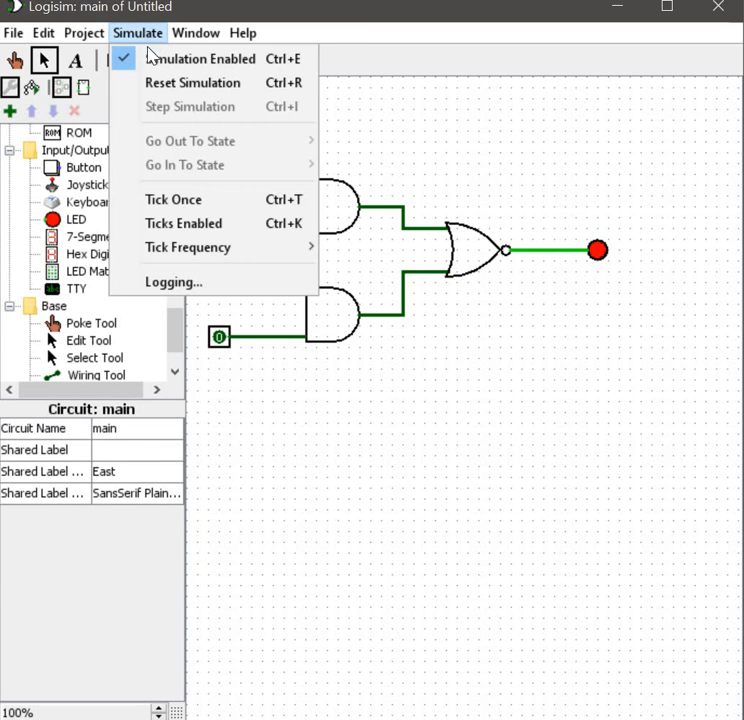
left_click(151, 60)
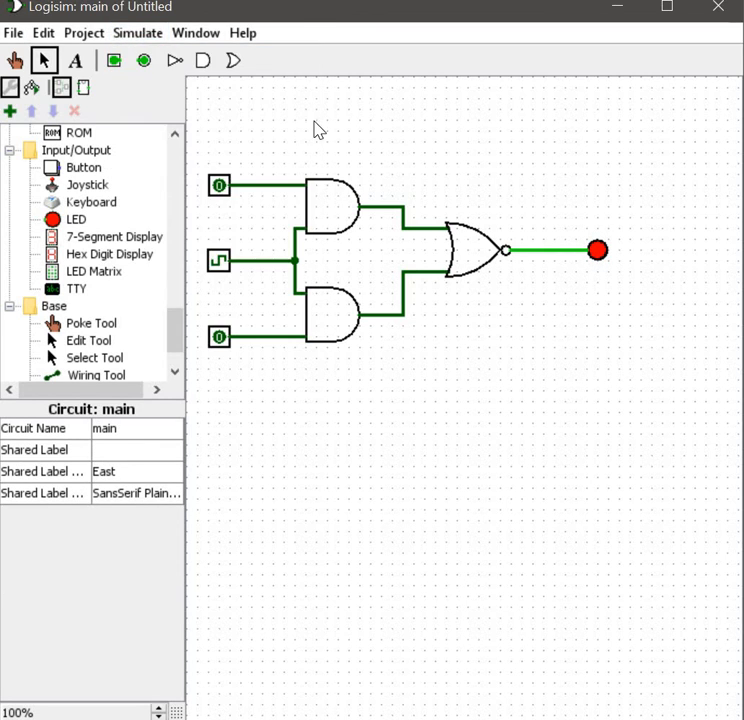
left_click(218, 268)
left_click(218, 185)
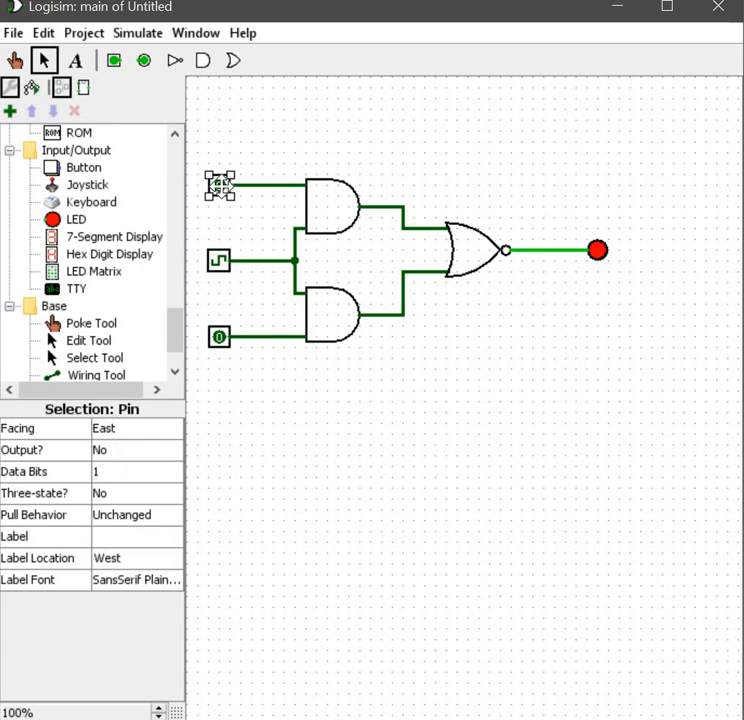
Step: Use the Poke tool to toggle the input pins and the clock to test the circuit
left_click(15, 62)
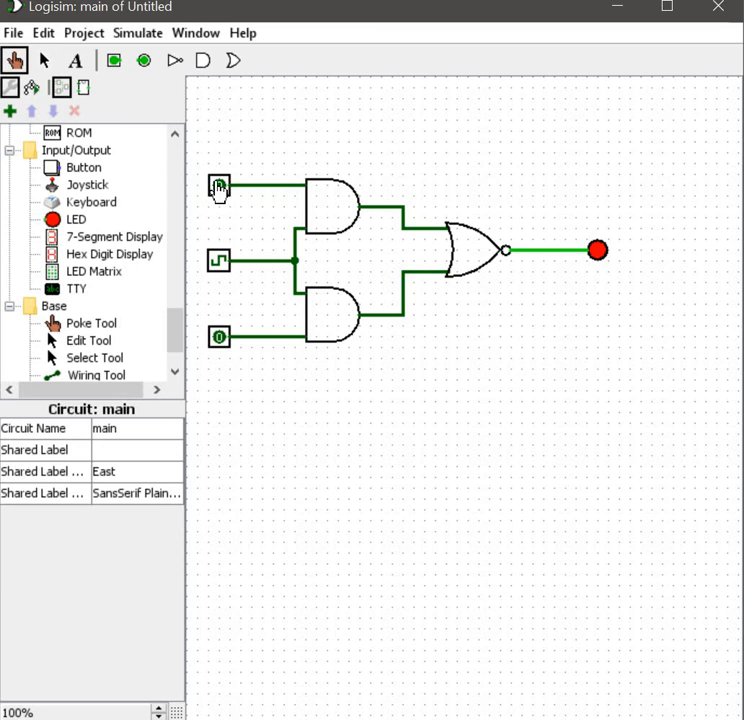
left_click(218, 185)
left_click(213, 263)
left_click(220, 272)
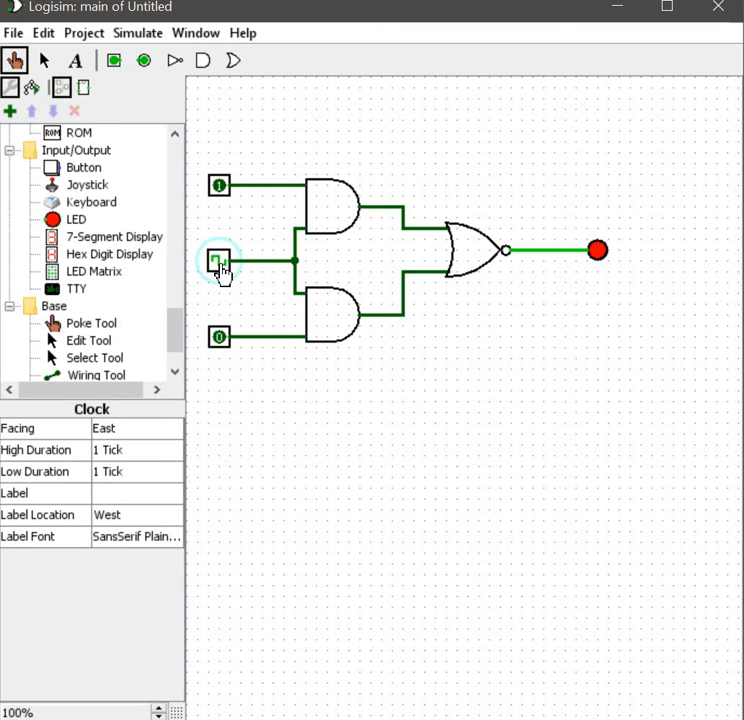
left_click(216, 338)
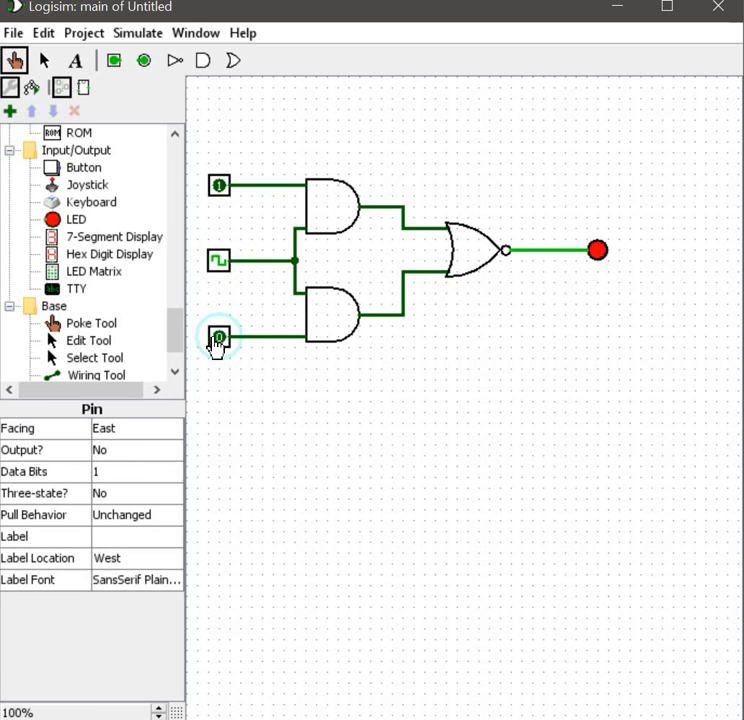
left_click(219, 264)
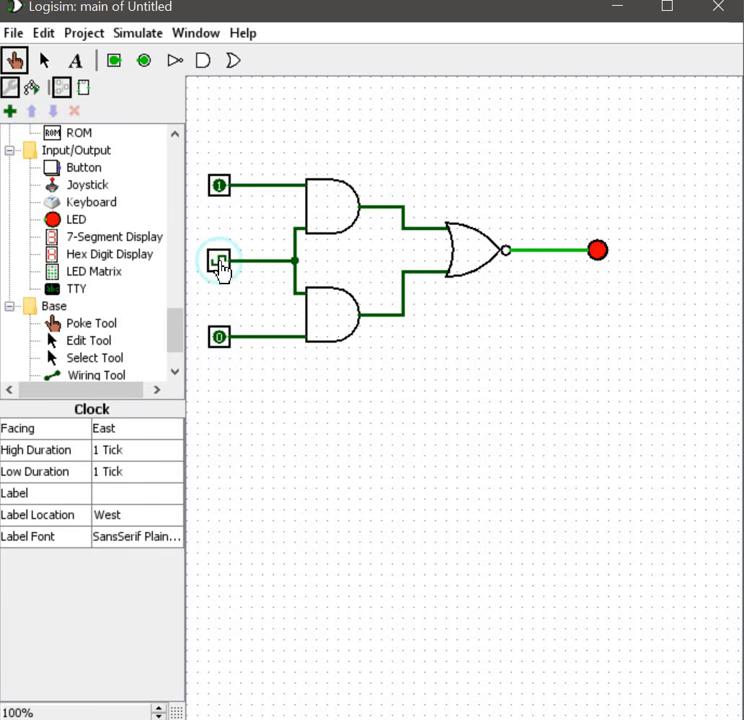
left_click(219, 185)
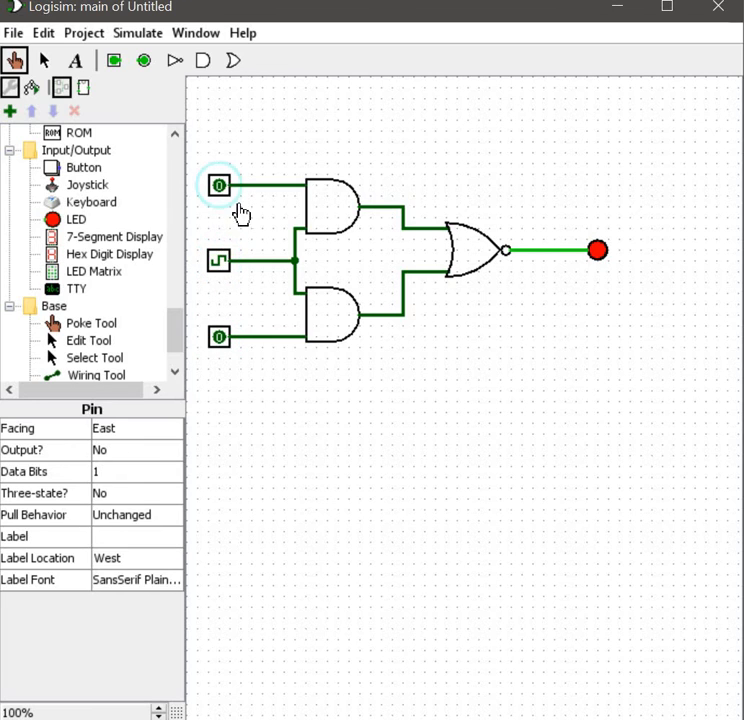
Step: Open the logging window and add the clock, both input pins and the LED to the logged signals
left_click(137, 33)
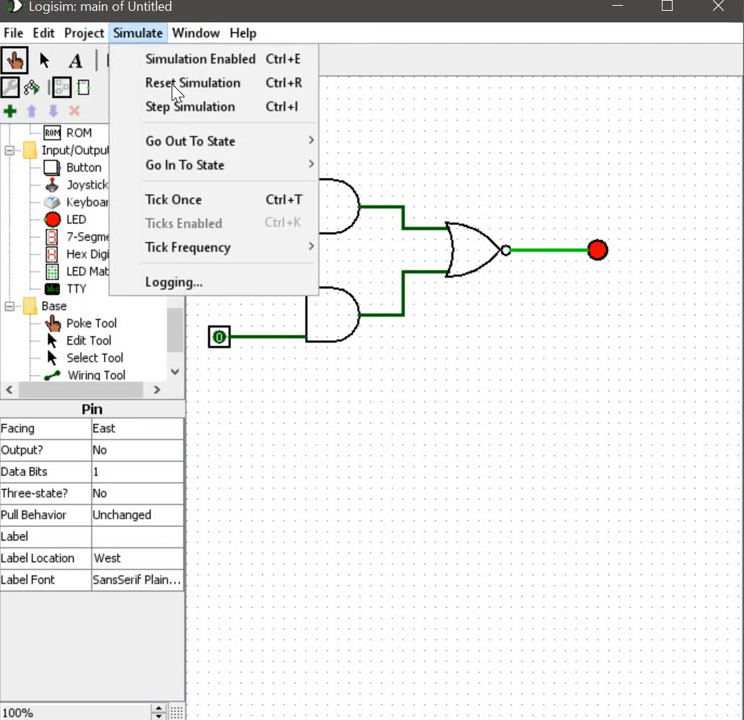
left_click(200, 281)
left_click(158, 243)
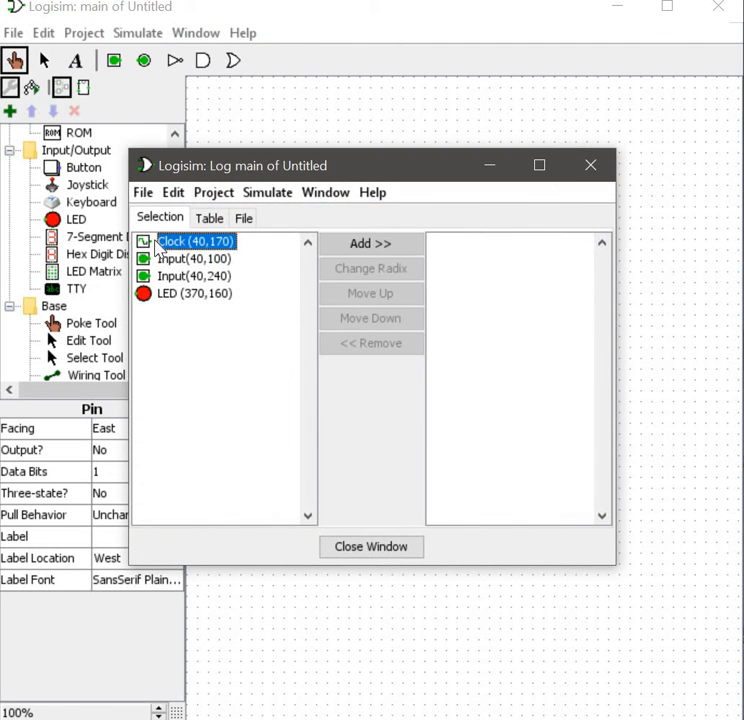
left_click(357, 248)
left_click(200, 258)
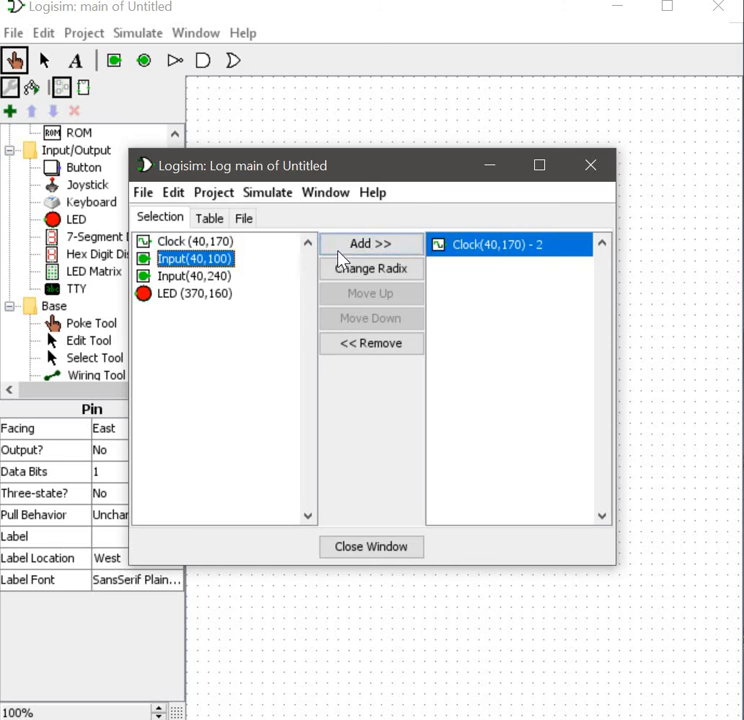
left_click(345, 248)
left_click(218, 277)
left_click(369, 247)
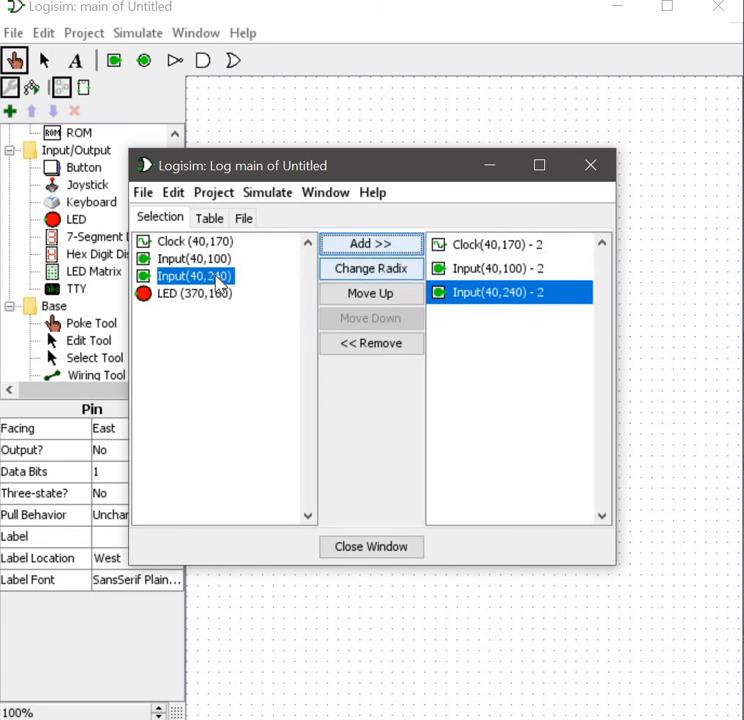
left_click(215, 292)
left_click(366, 246)
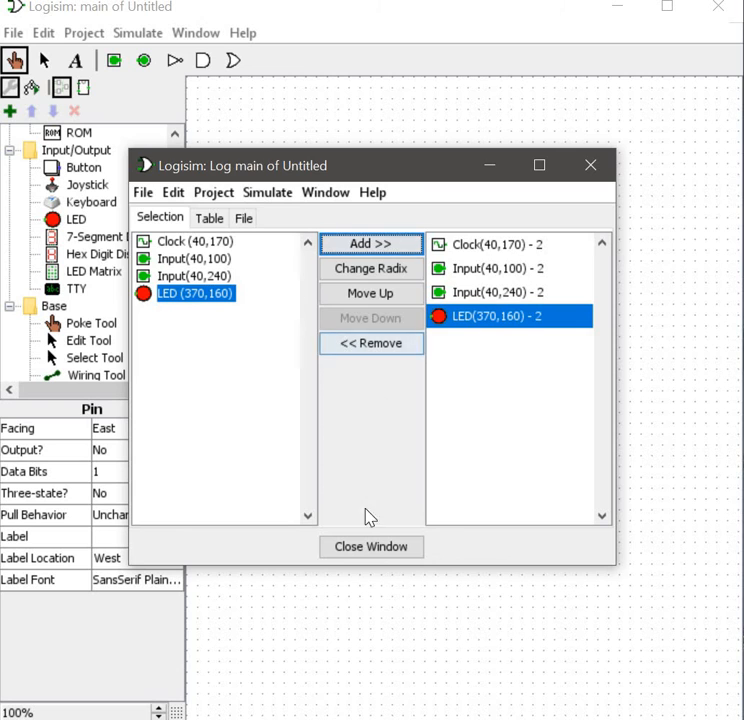
Step: Enable the log's file output, saving it as Example in the Activities folder, and close the logging window
left_click(248, 221)
left_click(570, 387)
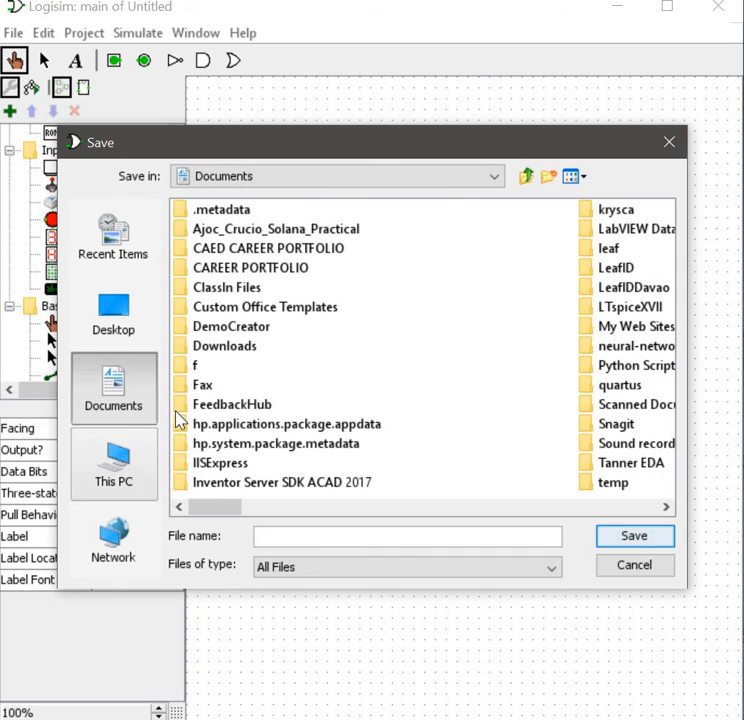
left_click(113, 312)
left_click(238, 228)
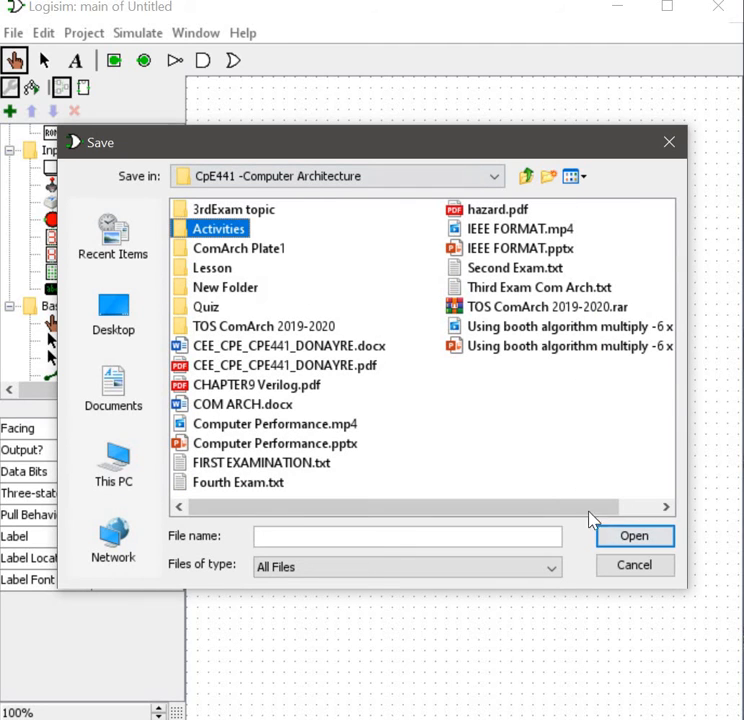
left_click(634, 536)
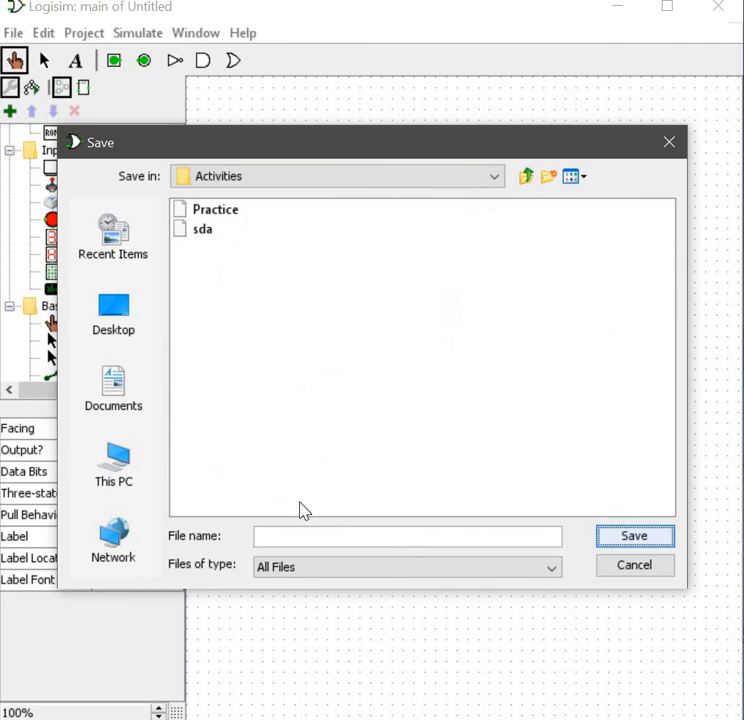
left_click(332, 528)
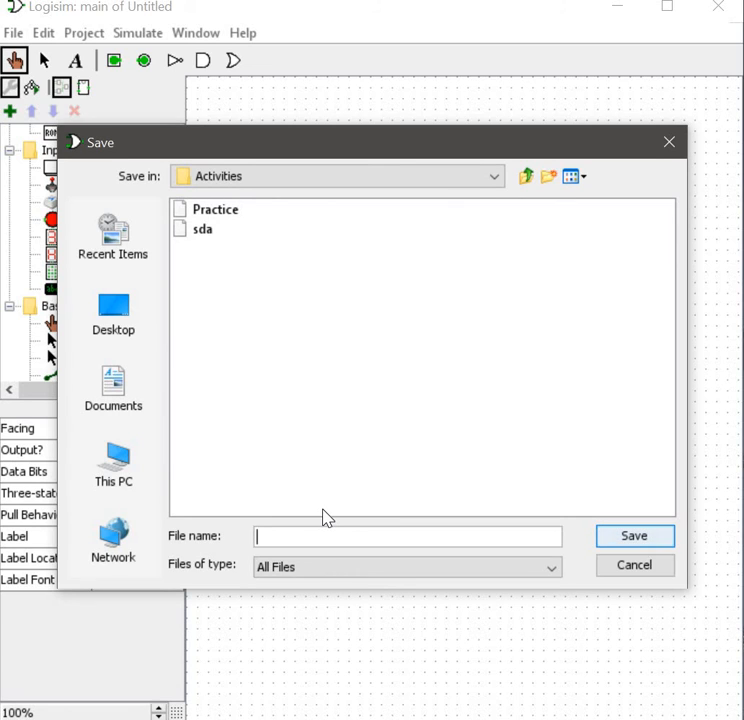
type("Example")
key("Return")
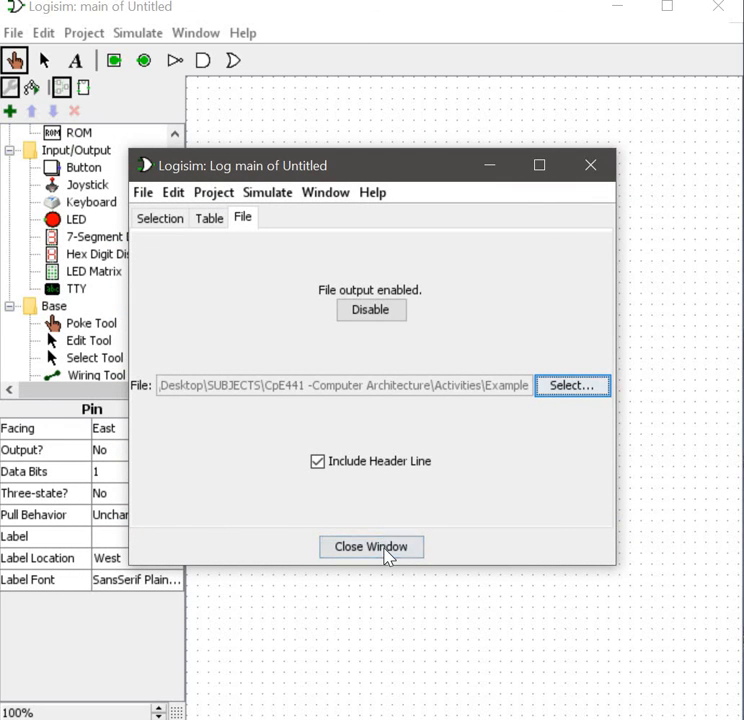
left_click(370, 547)
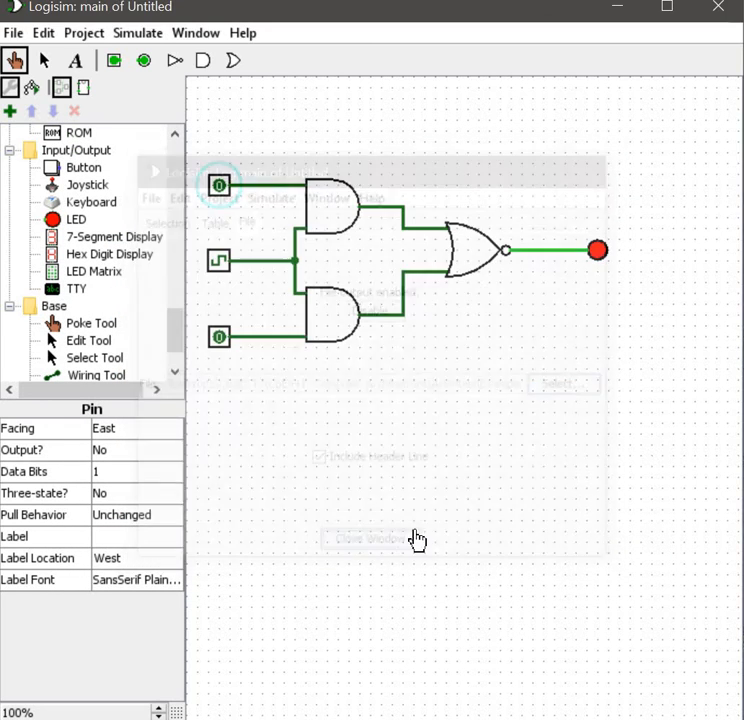
Step: Advance the simulation by one tick and poke the clock
left_click(140, 33)
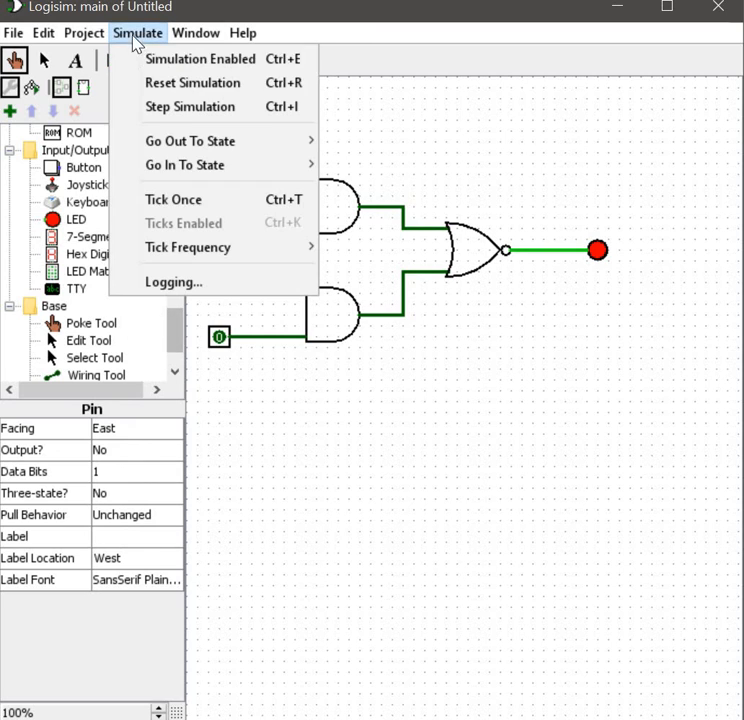
left_click(141, 199)
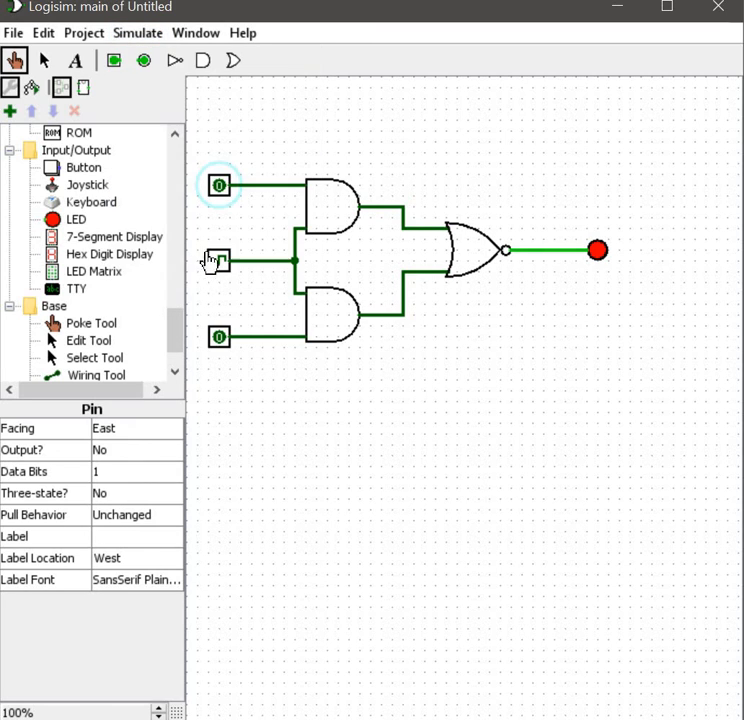
left_click(219, 266)
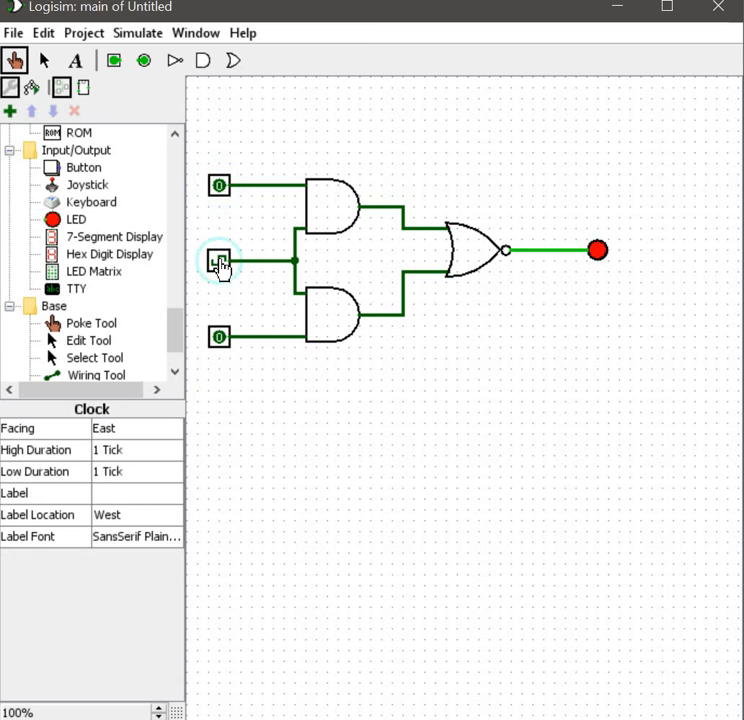
Step: Re-enable the simulation and turn on automatic clock ticks
left_click(128, 36)
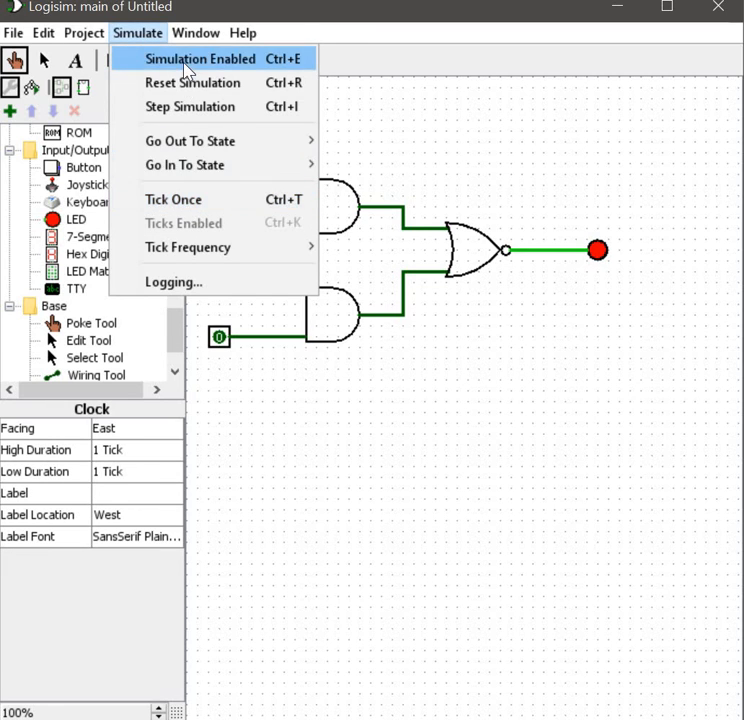
left_click(186, 60)
left_click(137, 33)
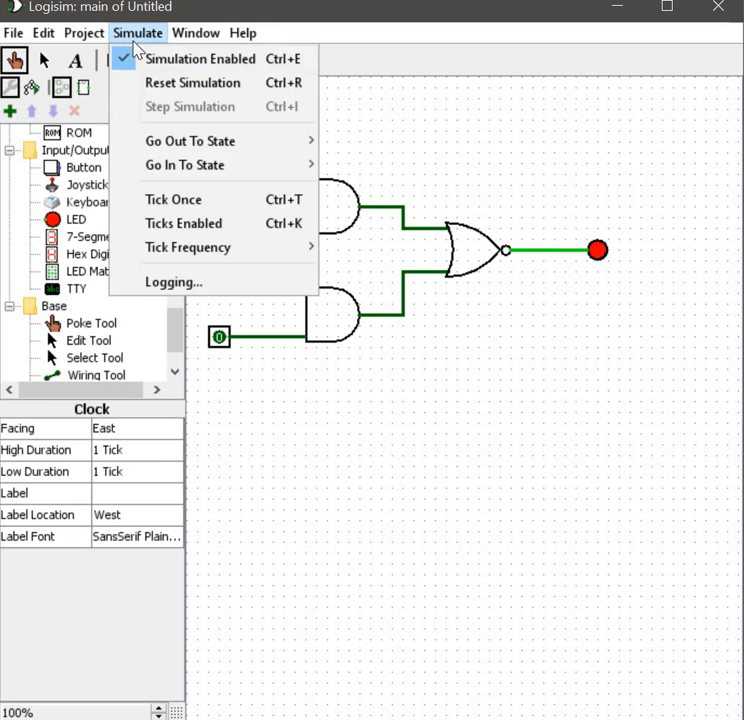
left_click(158, 228)
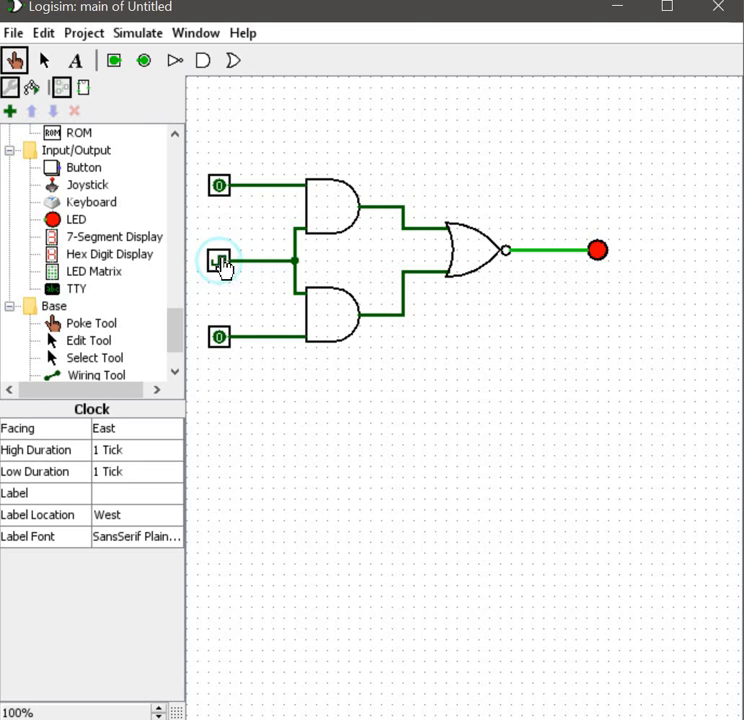
Step: Set the tick frequency to 4 Hz
left_click(131, 37)
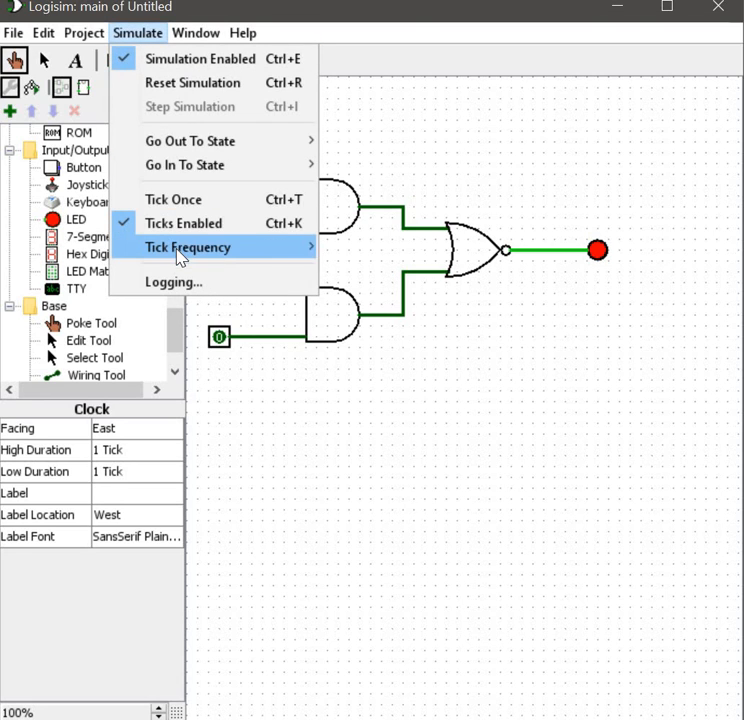
mouse_move(180, 250)
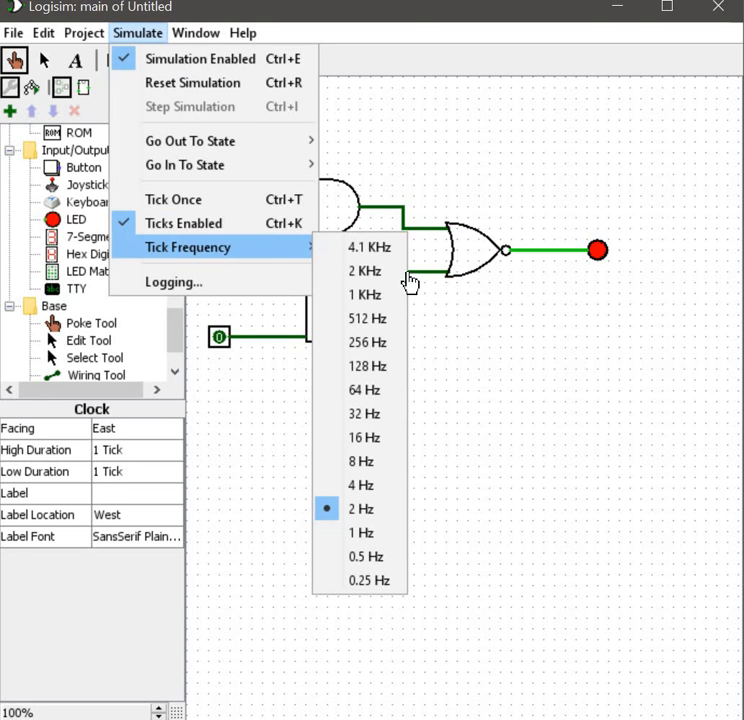
left_click(369, 497)
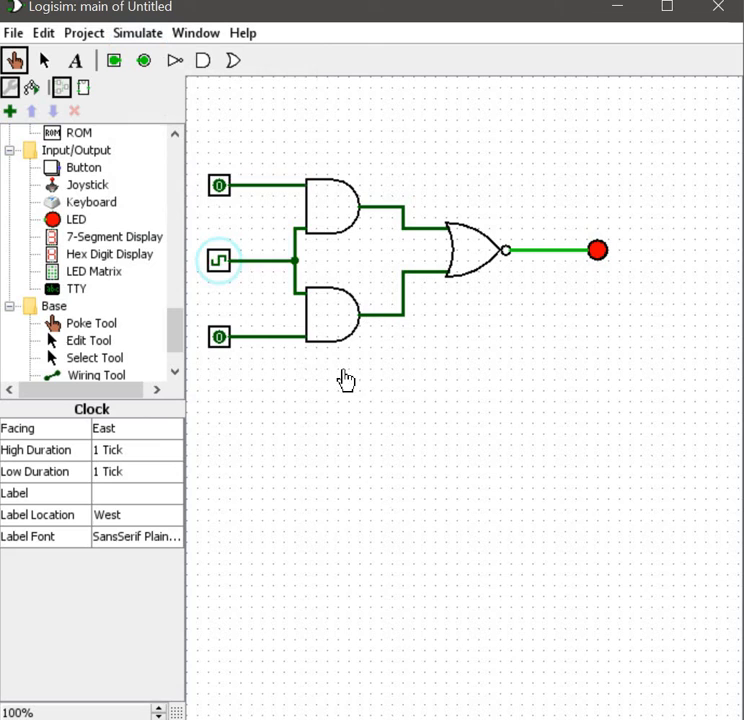
left_click(138, 35)
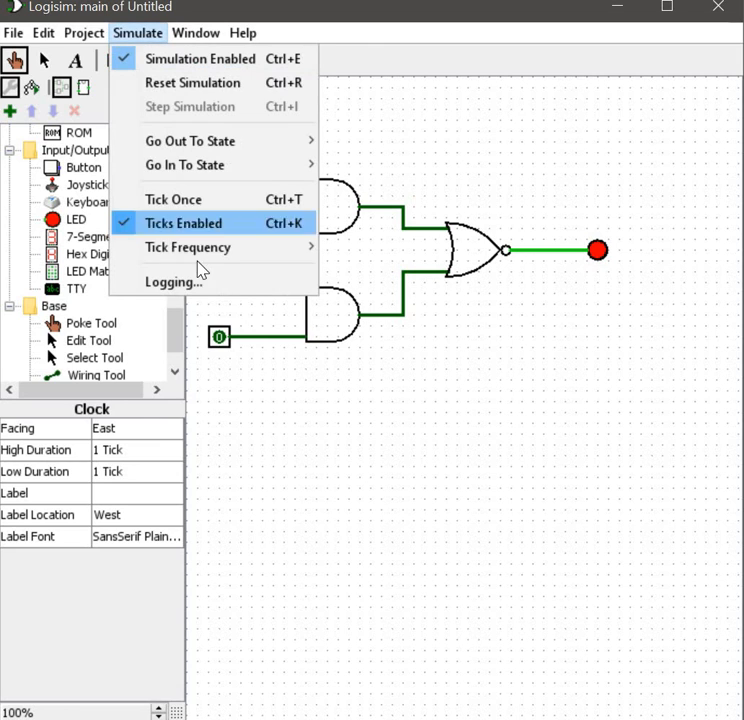
mouse_move(250, 247)
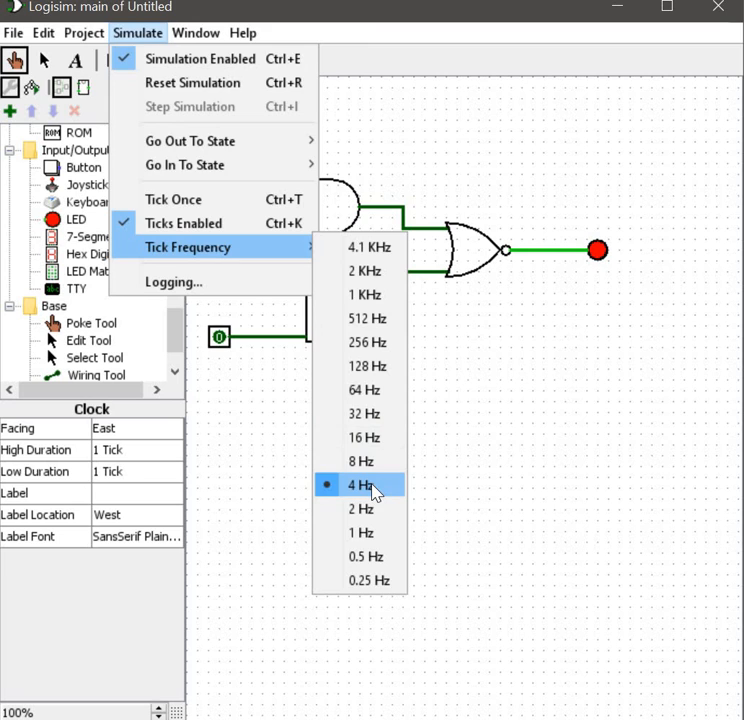
left_click(327, 227)
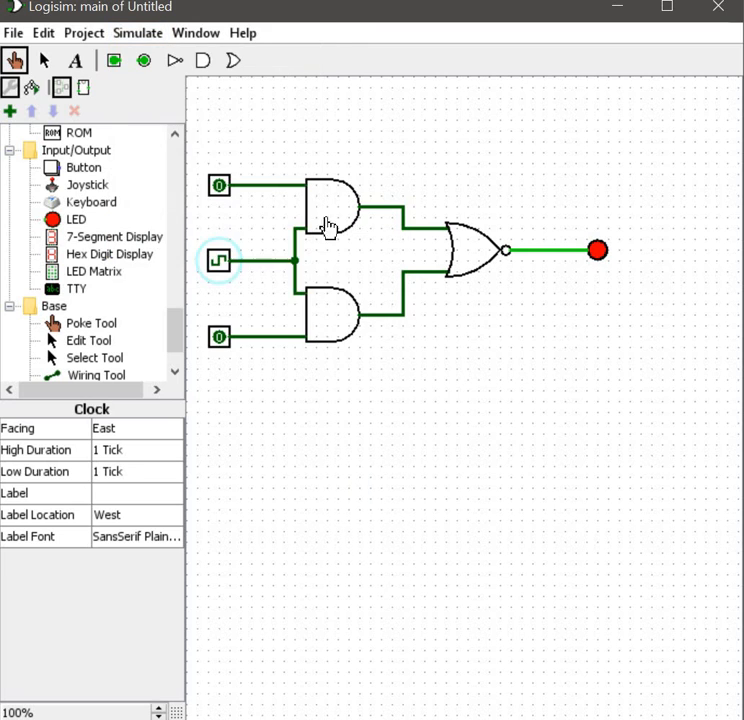
Step: Poke the top and bottom input pins on and back off to test the circuit's output
left_click(219, 187)
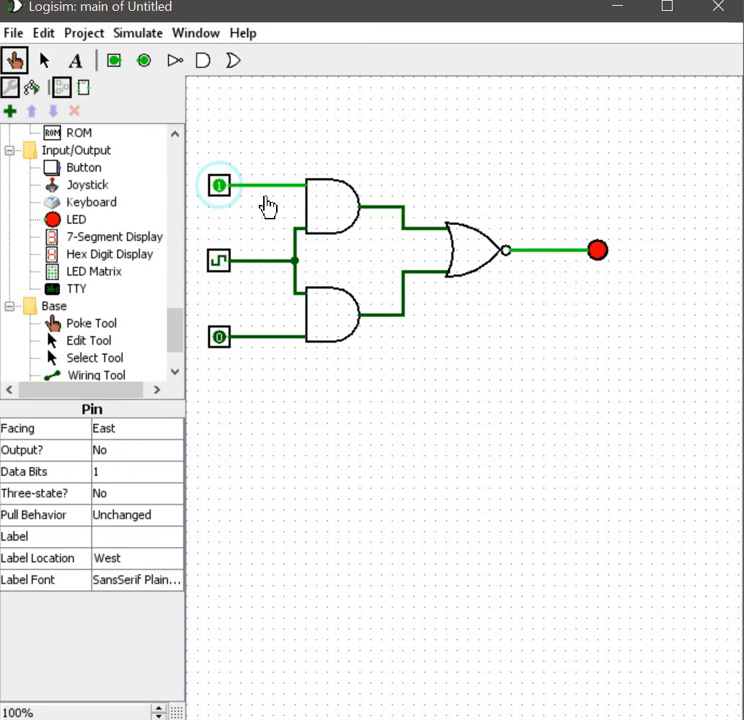
left_click(219, 337)
left_click(220, 185)
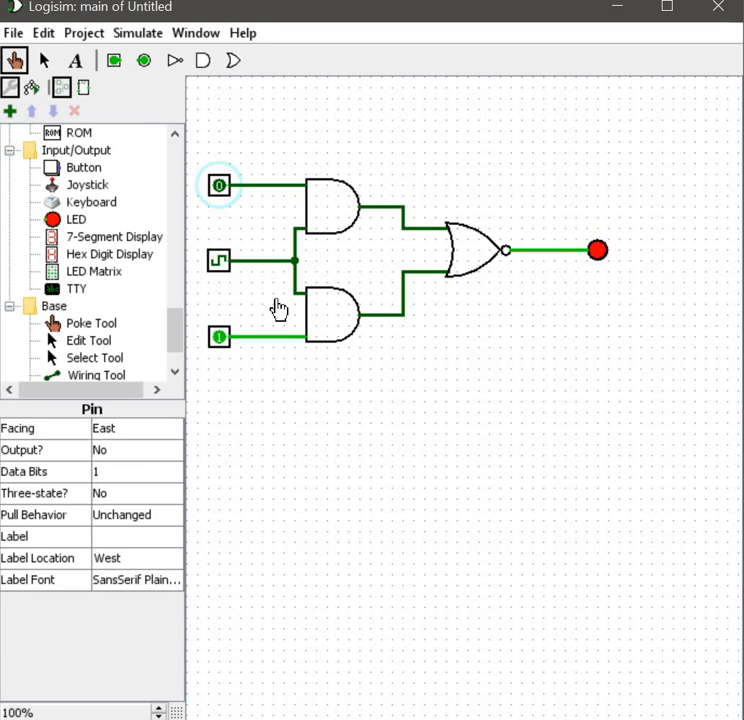
left_click(224, 338)
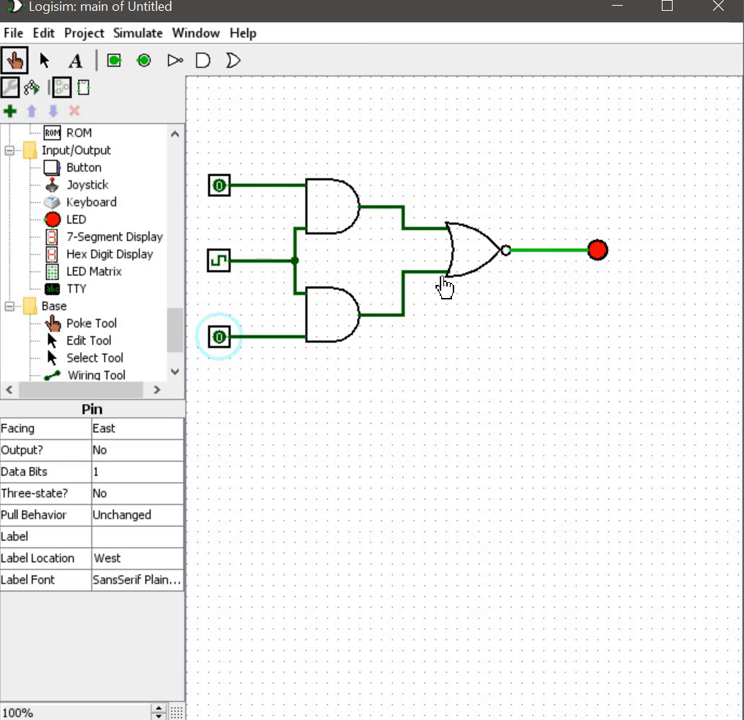
Step: Place a Multiplexer from the Plexers library in the empty area below the circuit
scroll(125, 300, "down", 1)
scroll(150, 305, "down", 1)
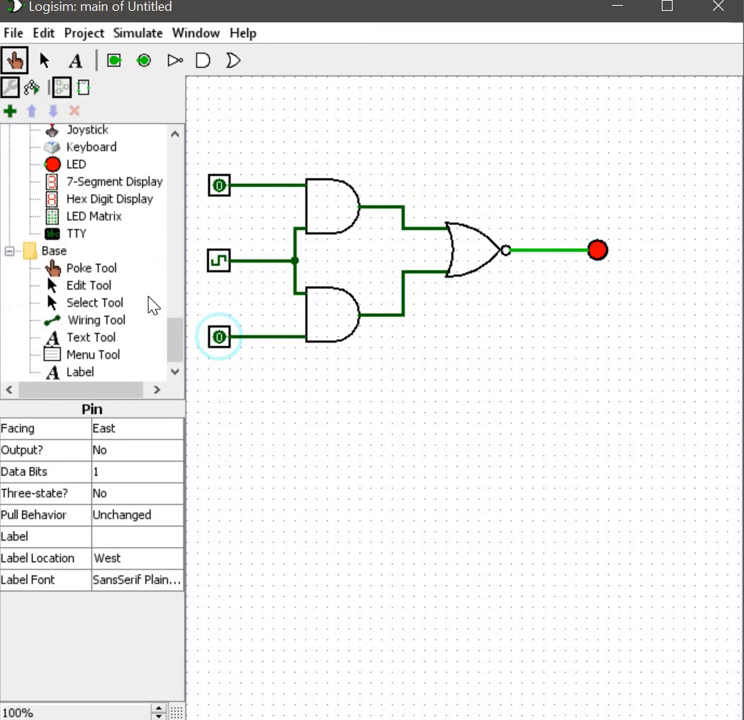
scroll(100, 255, "up", 5)
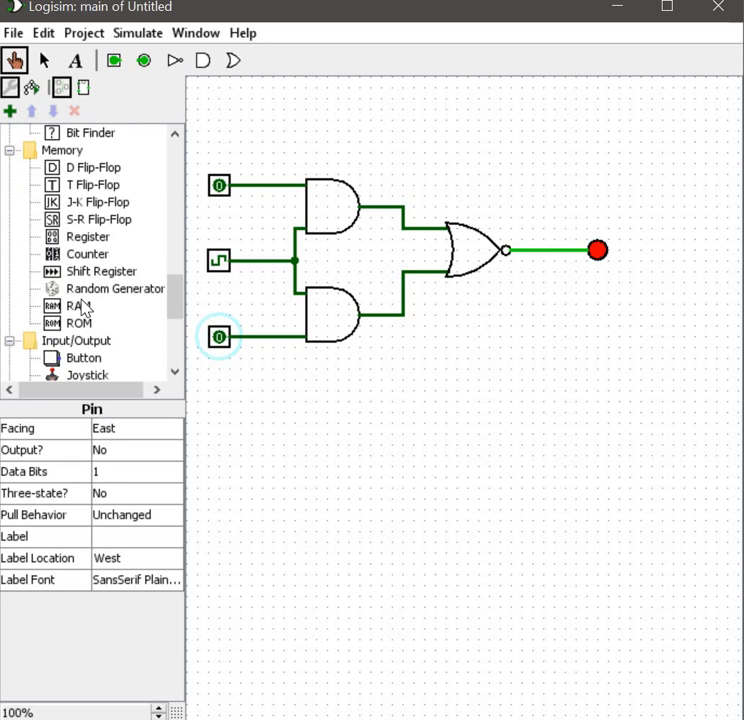
scroll(107, 230, "up", 3)
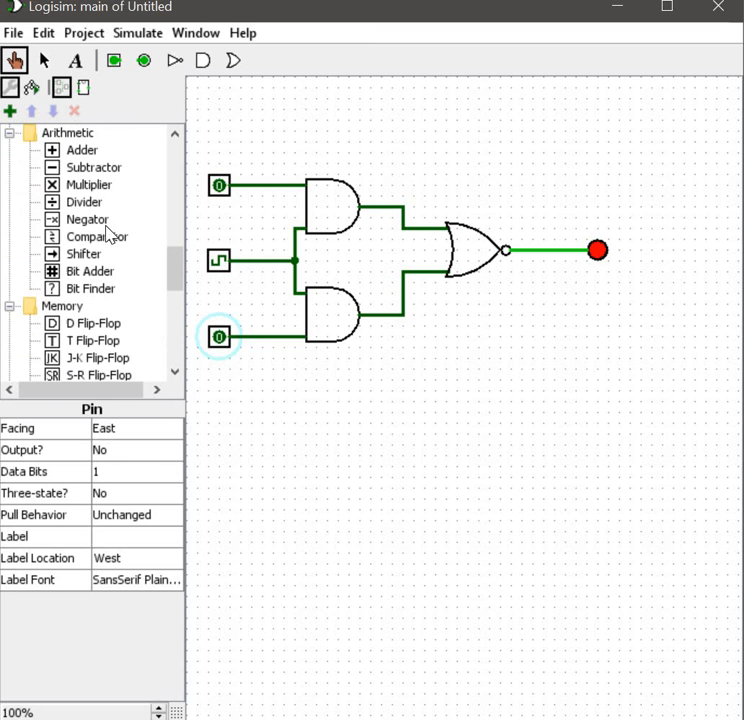
scroll(107, 234, "up", 3)
scroll(107, 240, "up", 1)
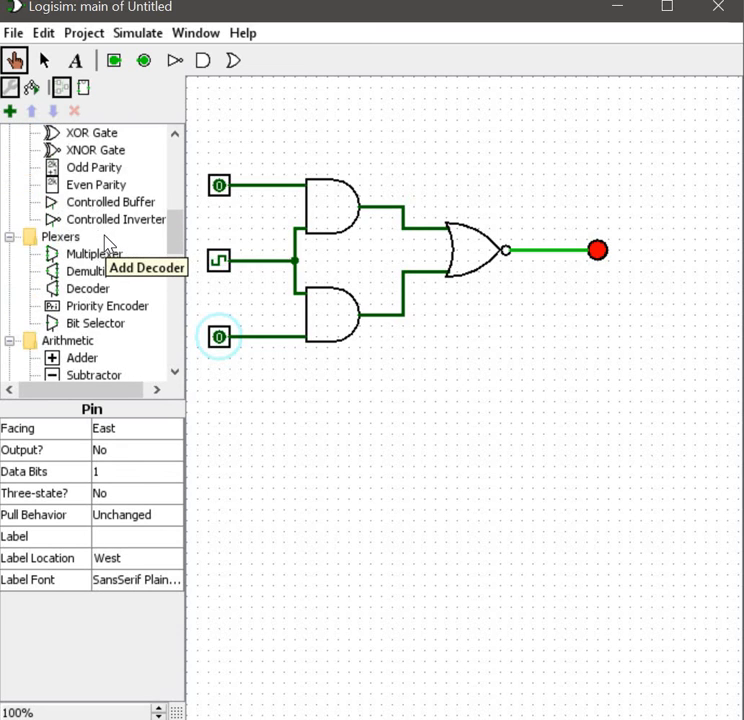
scroll(110, 241, "up", 2)
scroll(120, 240, "down", 1)
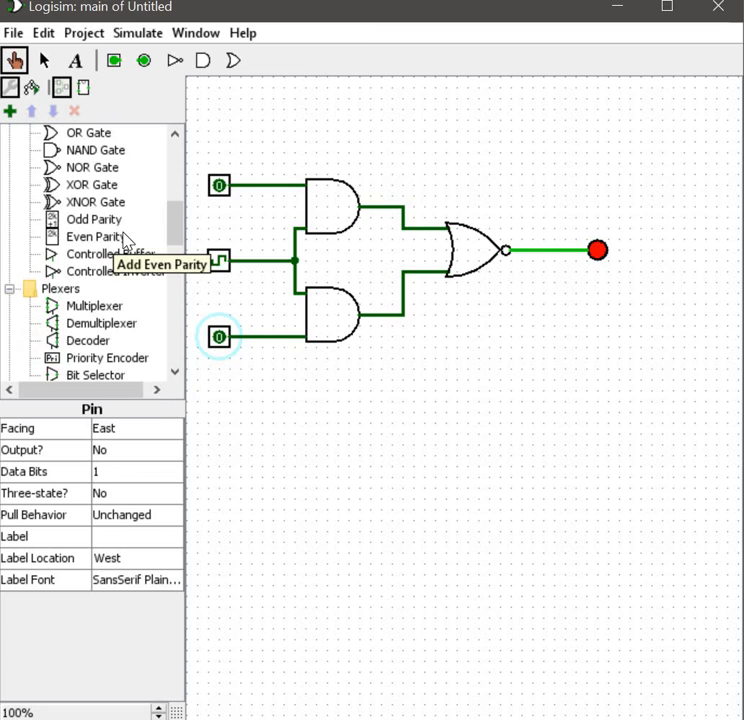
left_click(105, 310)
left_click_drag(107, 318, 376, 436)
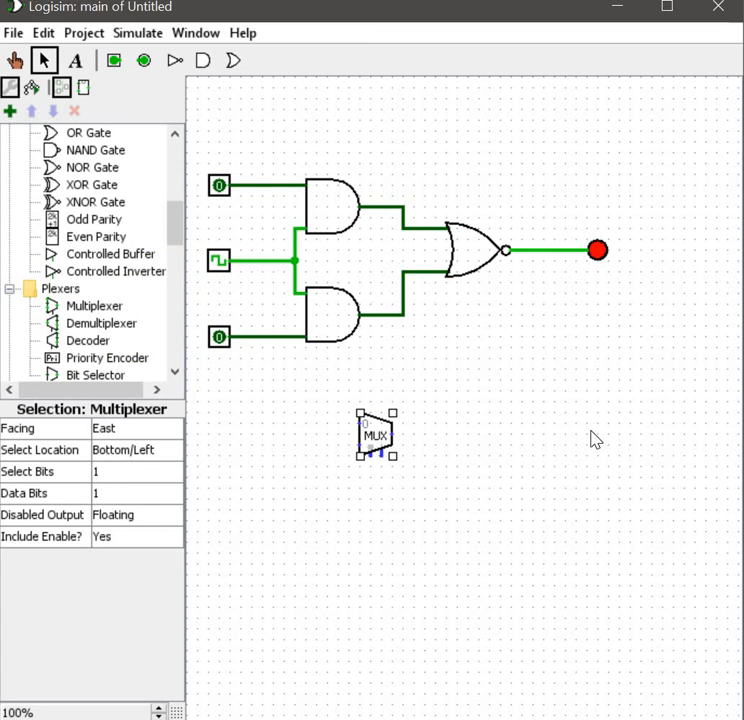
right_click(381, 436)
left_click(368, 442)
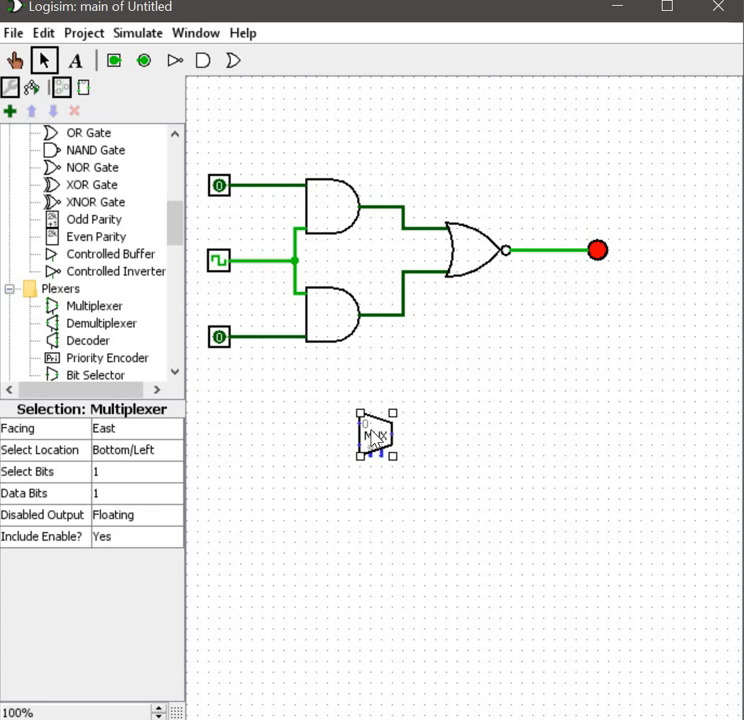